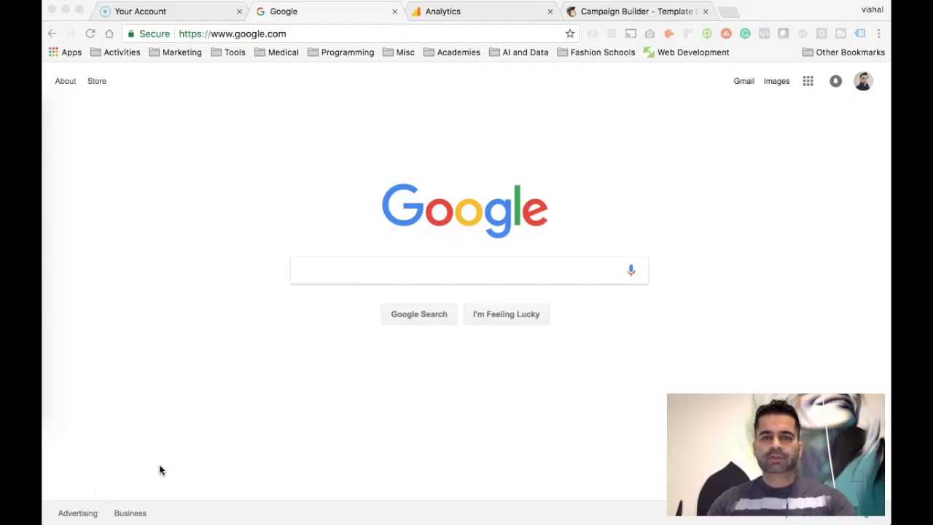
- Search Google for 'google url builder' and open the Campaign URL Builder result
left_click(184, 363)
left_click(357, 271)
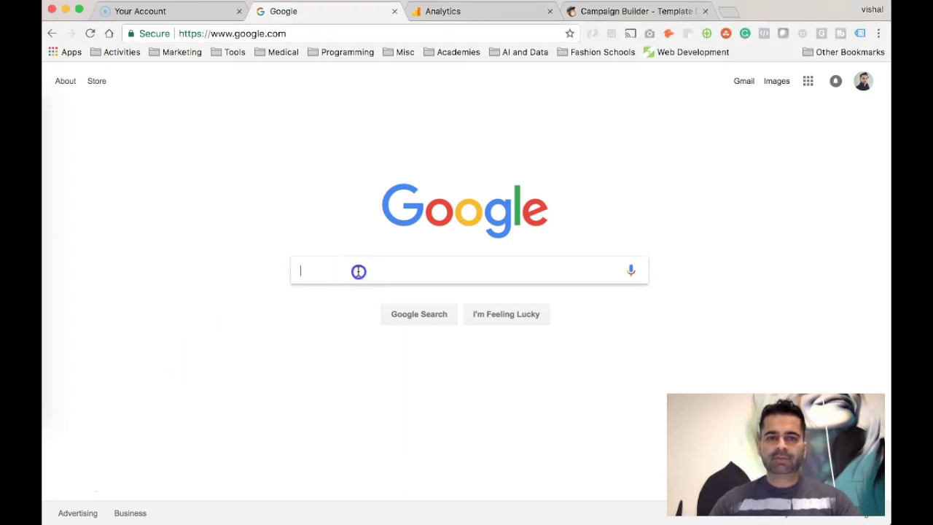
type("google url ")
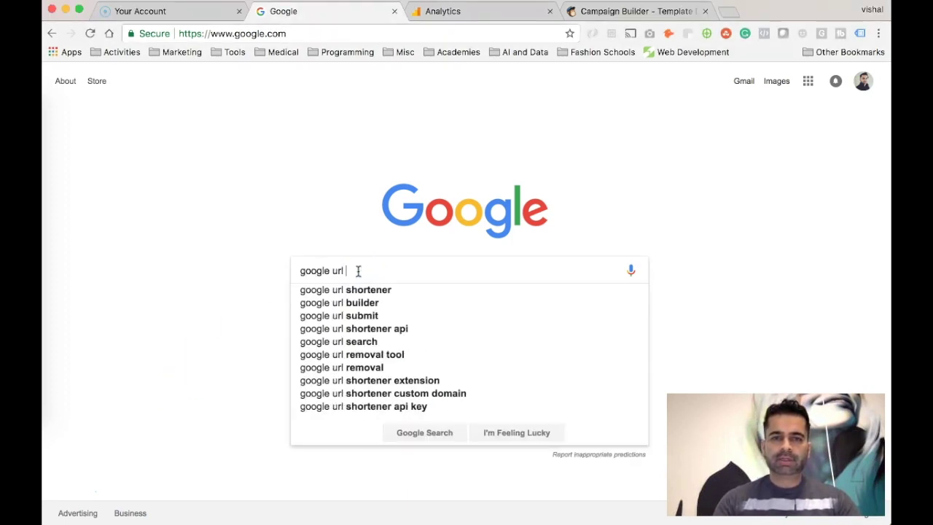
type("builder")
key("Return")
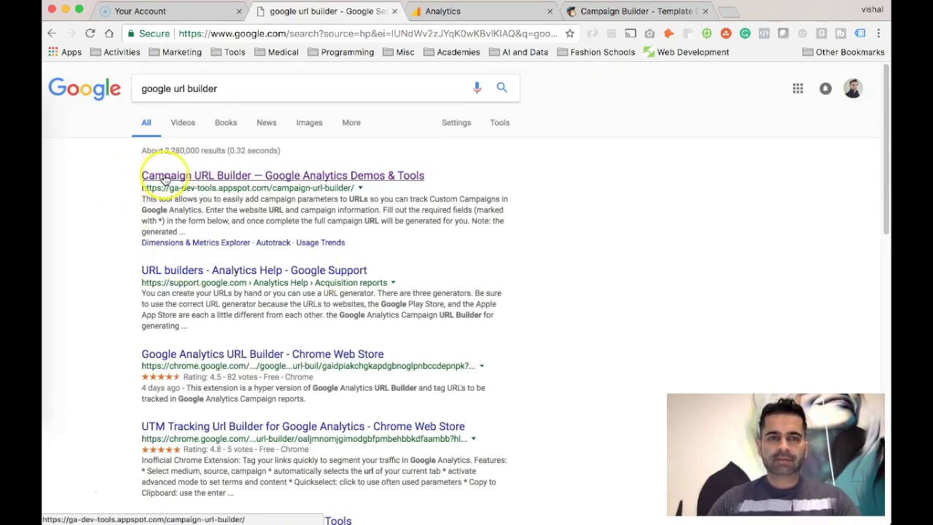
left_click(182, 176)
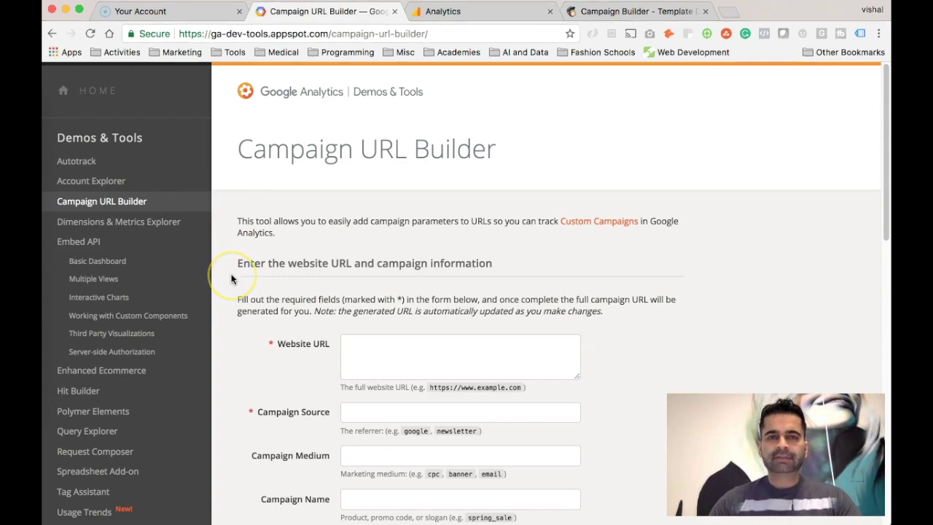
- Scroll through the Campaign URL Builder page, then switch to the Mailchimp campaign preview
scroll(232, 278, "down", 1)
scroll(232, 278, "down", 5)
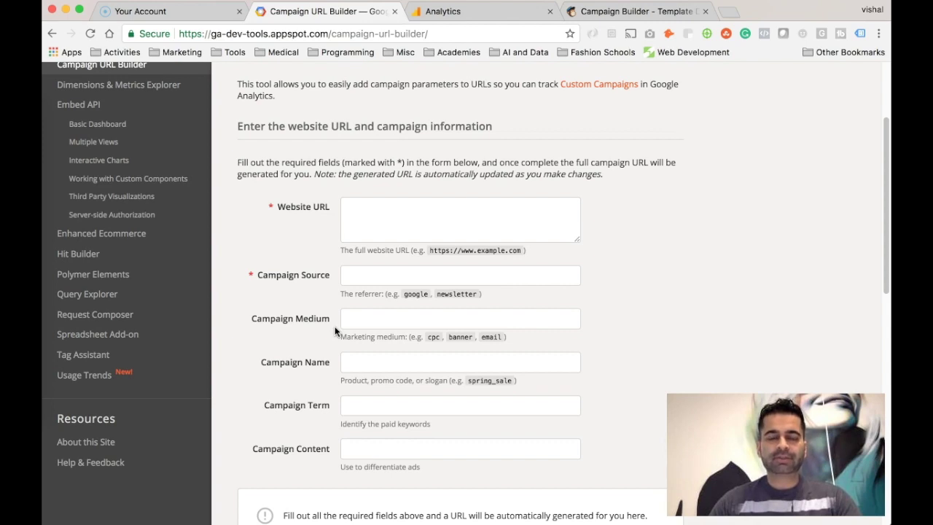
left_click(335, 219)
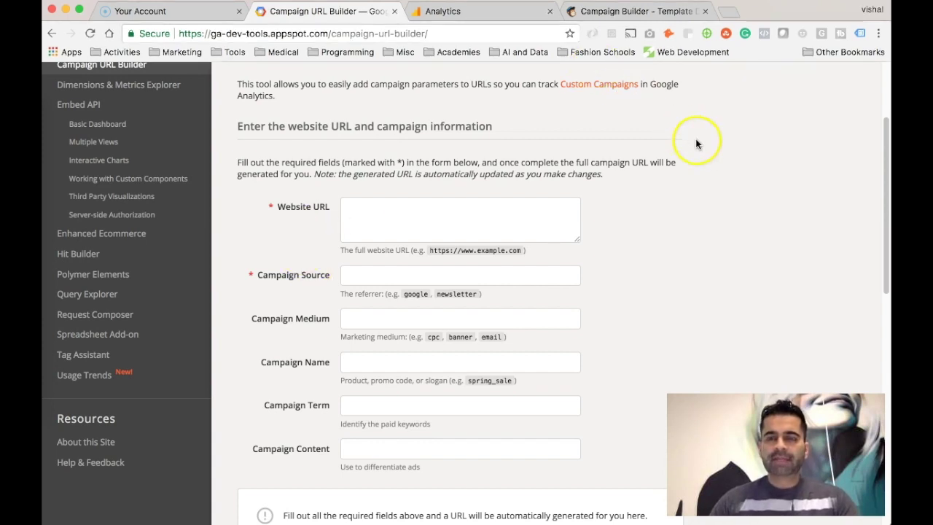
left_click(645, 13)
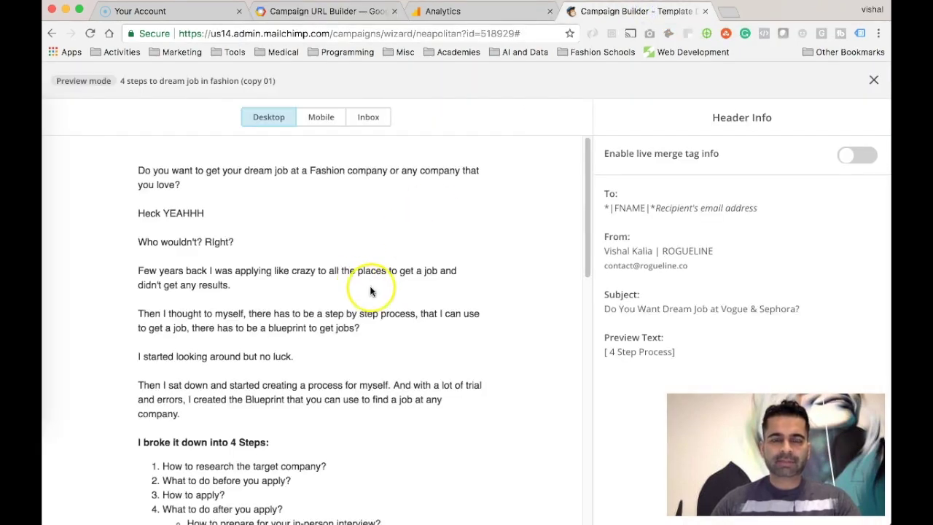
- Scroll the dream-job email preview down to the Watch Video Tutorial button, then return to the builder
scroll(441, 317, "down", 1)
scroll(441, 317, "up", 1)
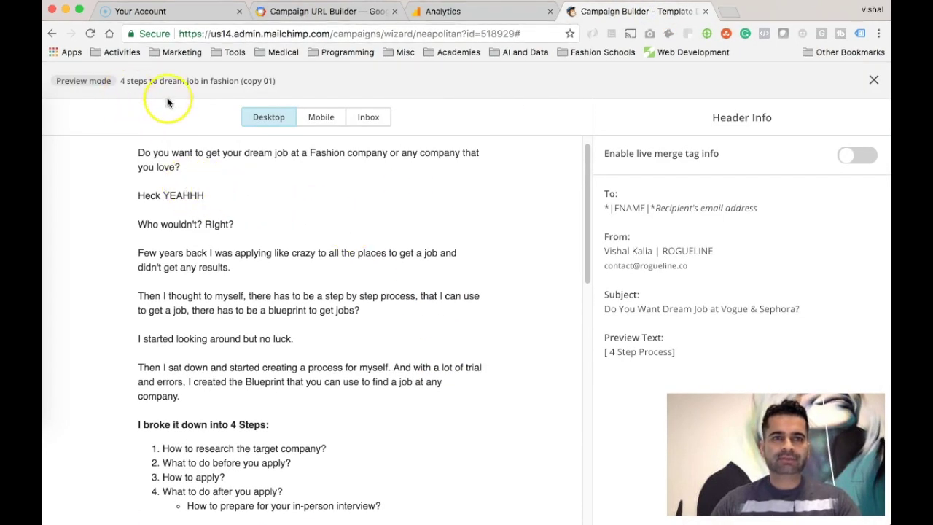
scroll(416, 294, "down", 6)
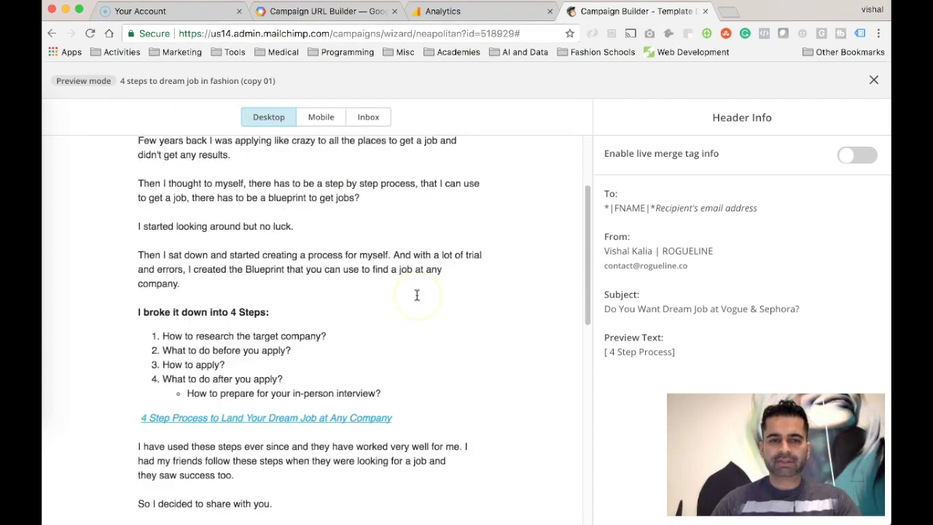
scroll(416, 293, "down", 2)
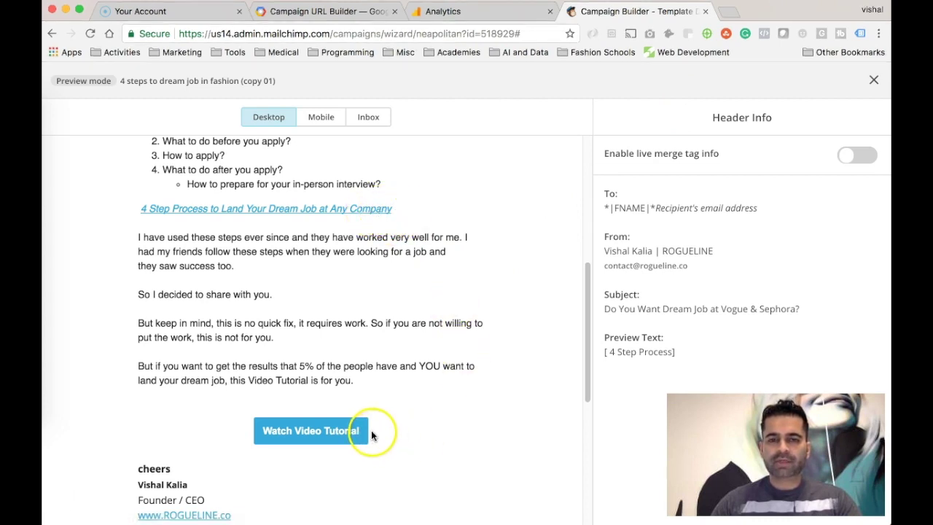
left_click(351, 14)
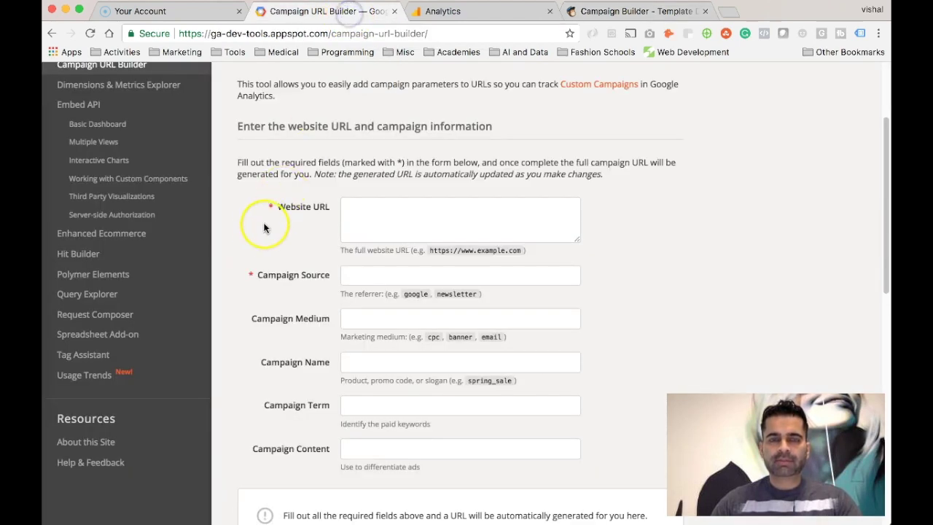
left_click(381, 216)
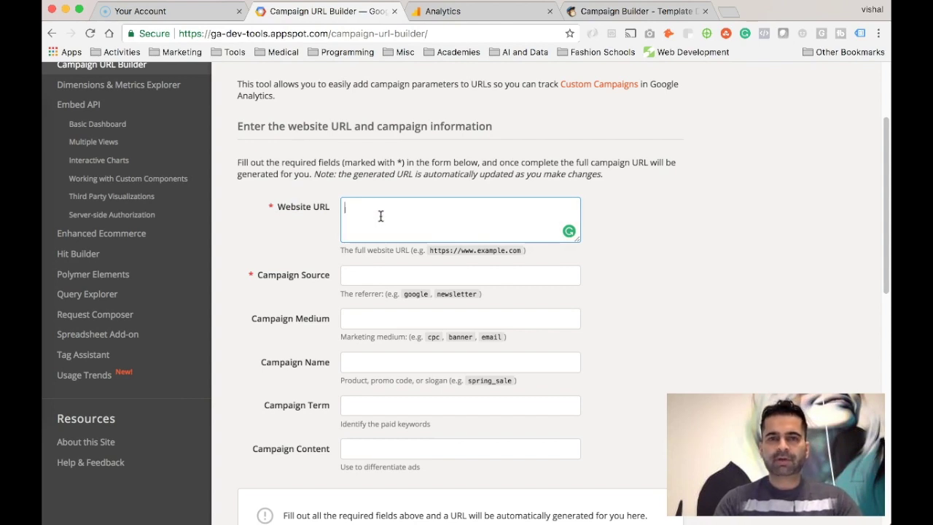
type("ww")
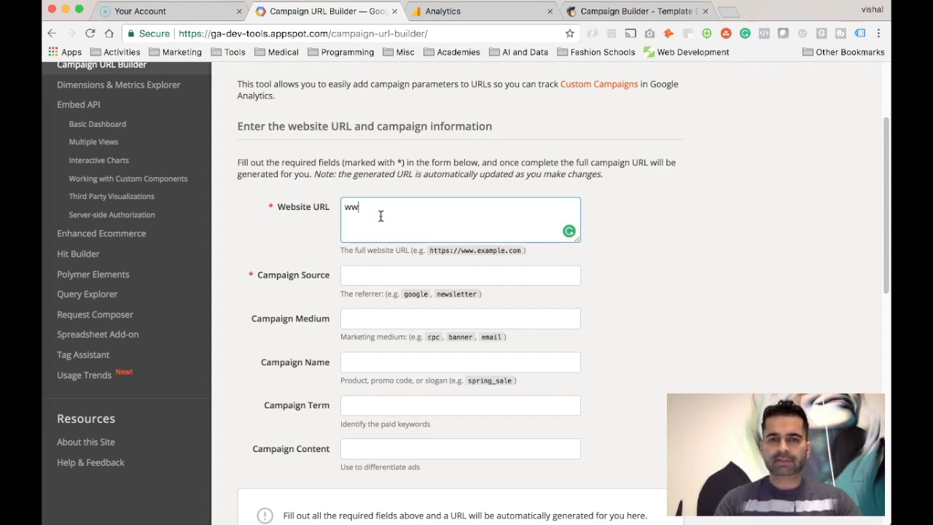
type("w.rogueline.co")
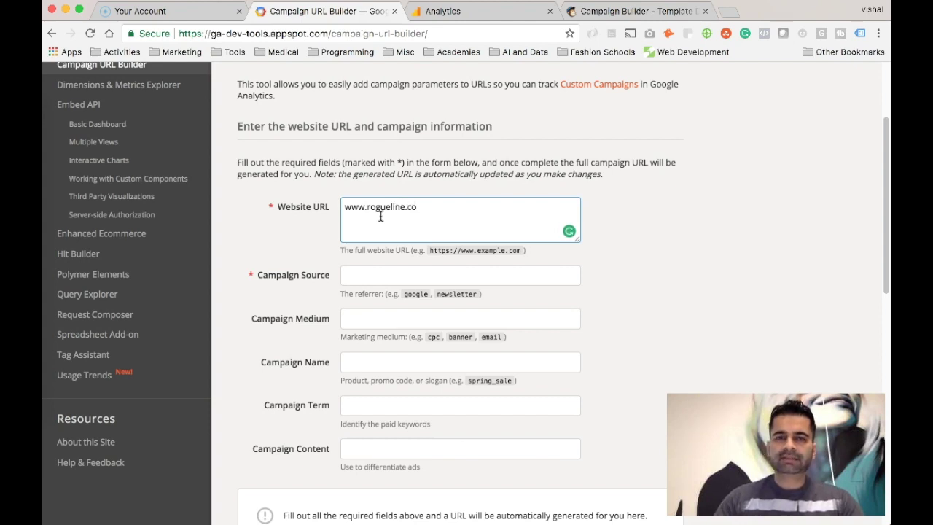
left_click(305, 238)
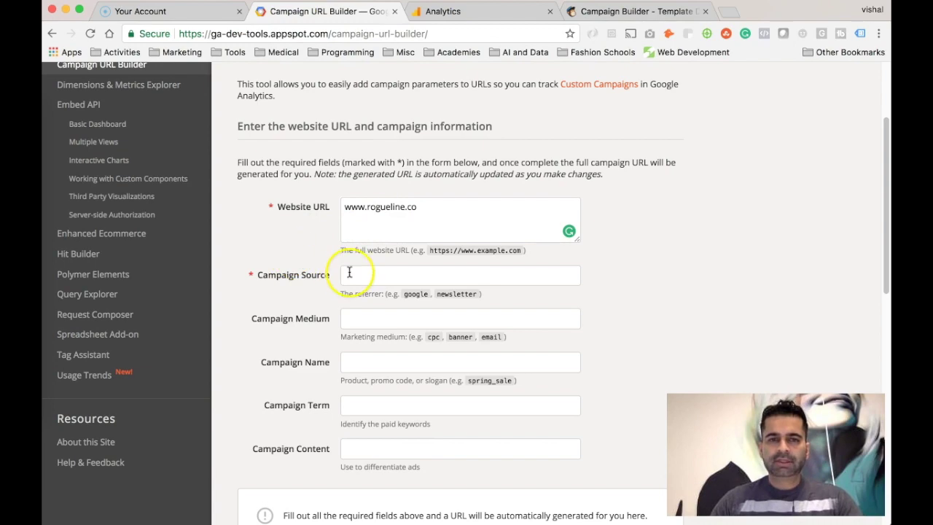
scroll(291, 282, "down", 2)
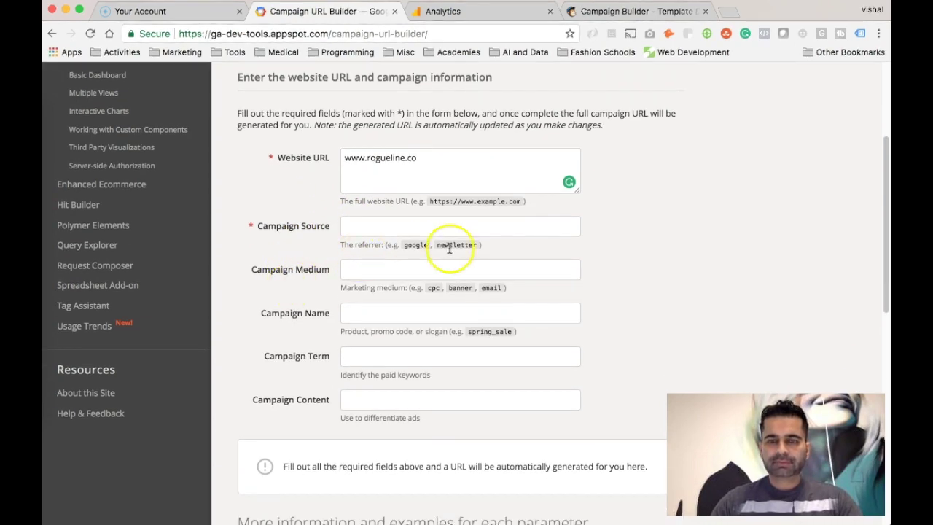
scroll(302, 353, "down", 5)
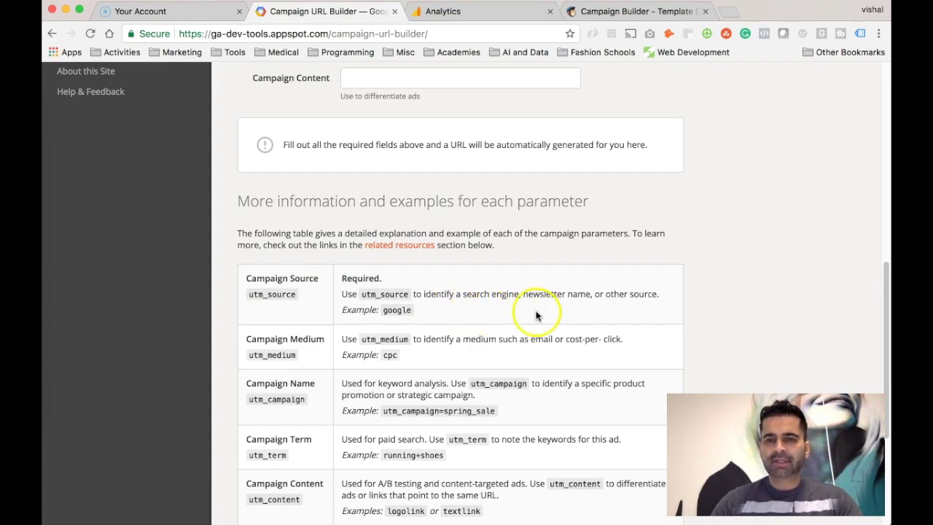
scroll(658, 307, "up", 1)
scroll(658, 307, "up", 5)
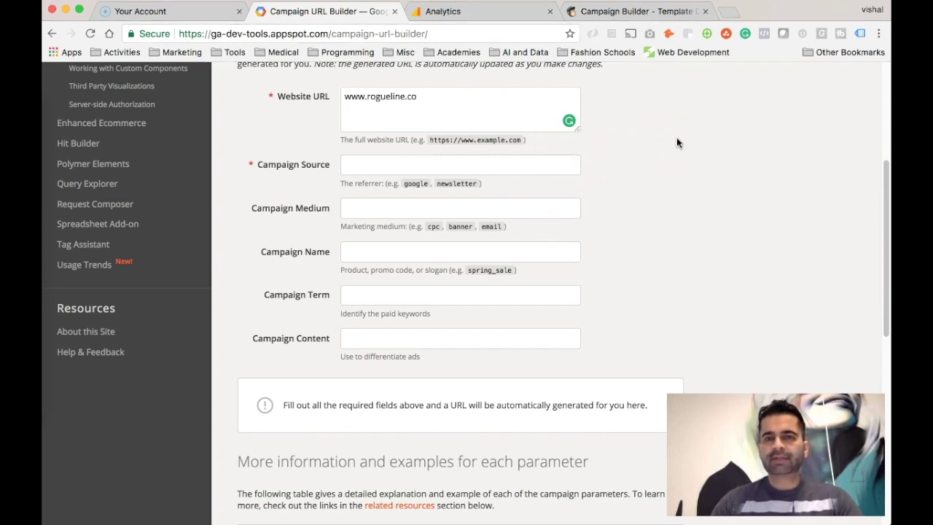
- Enter Newsletter as Campaign Source and email as Campaign Medium
left_click(537, 167)
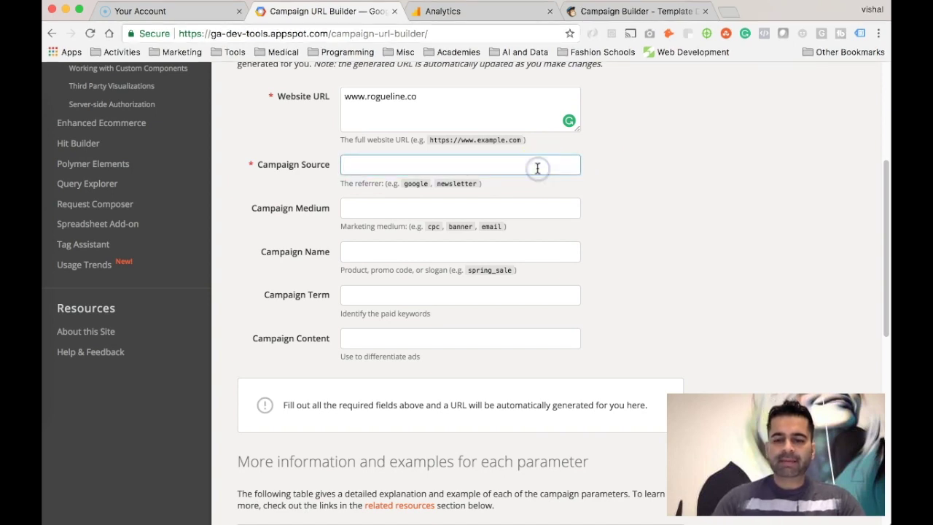
type("Newslett")
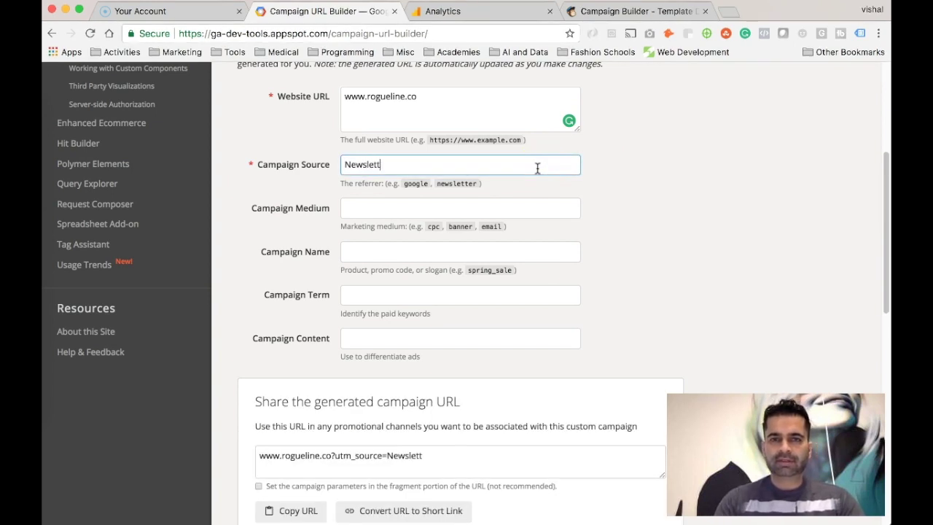
type("er")
left_click(416, 208)
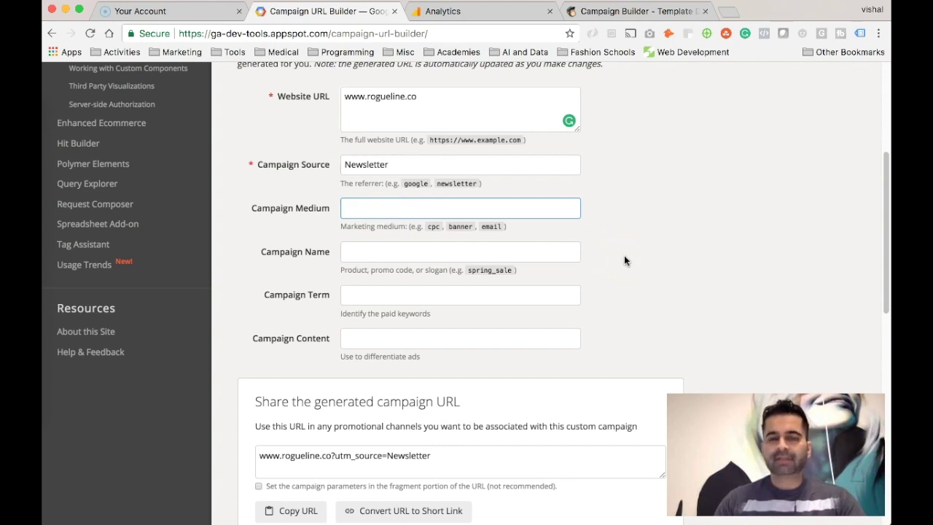
type("email")
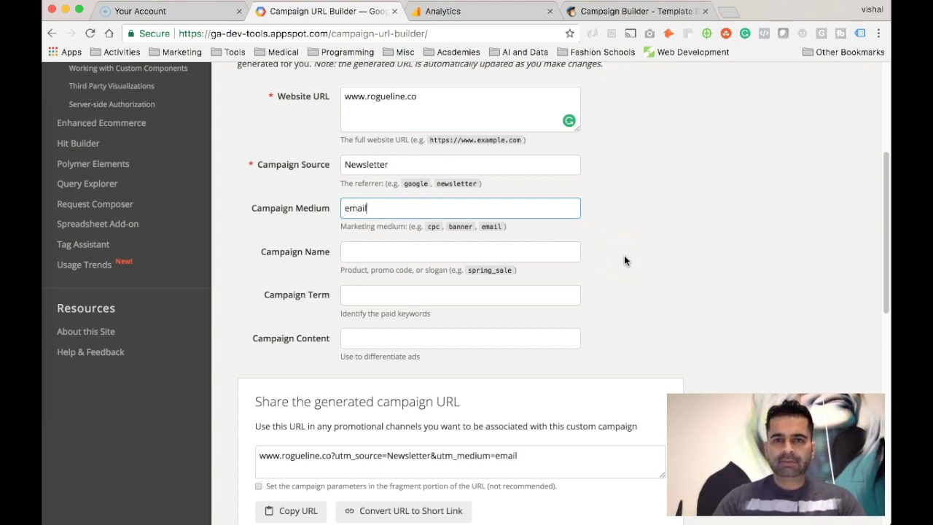
left_click(603, 169)
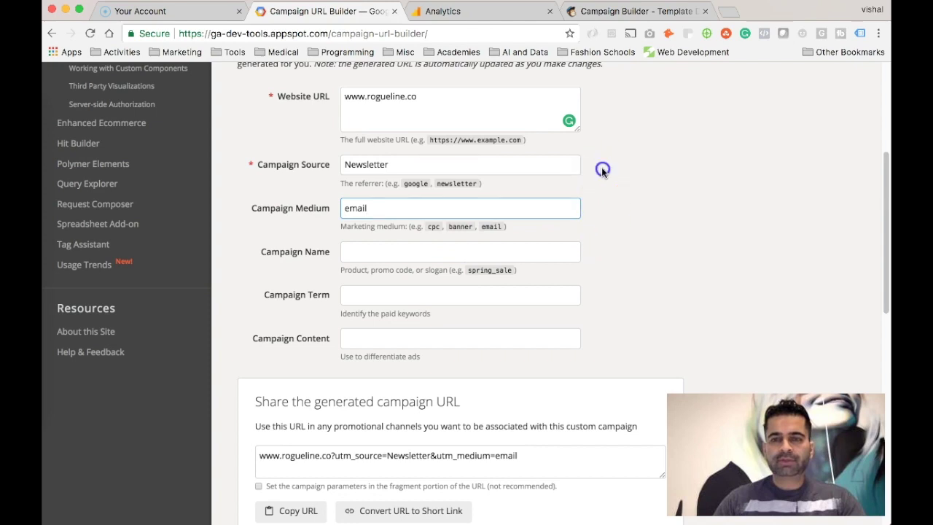
left_click(390, 166)
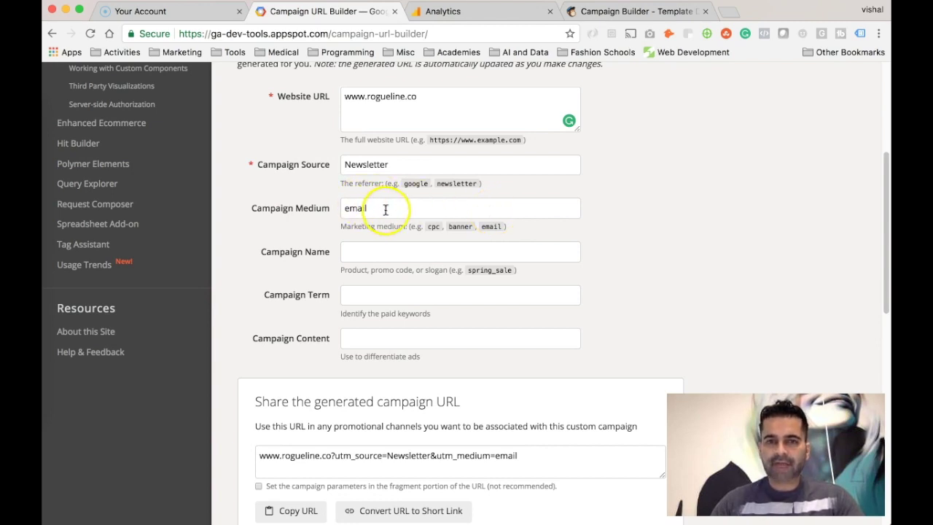
left_click(355, 253)
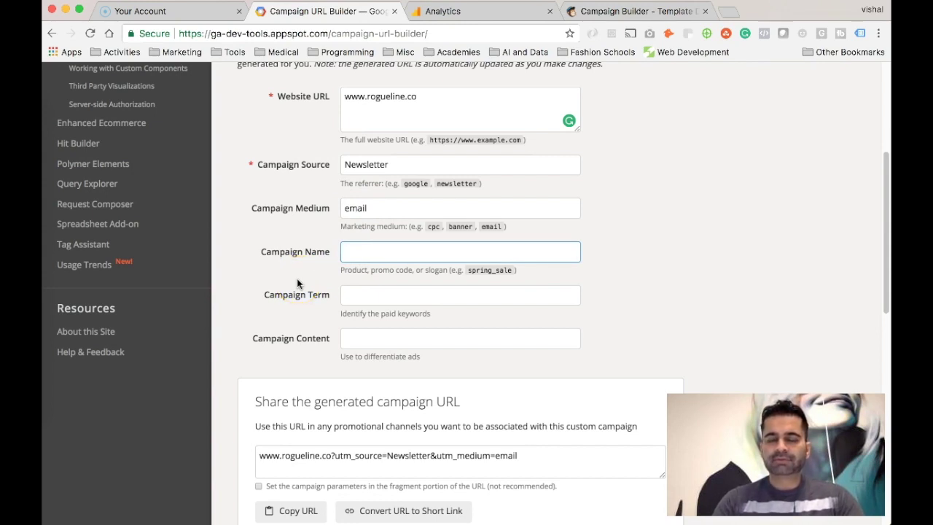
- Set the Campaign Name to SPRING 2018, correcting it from 'Spring 2018'
type("Sprin")
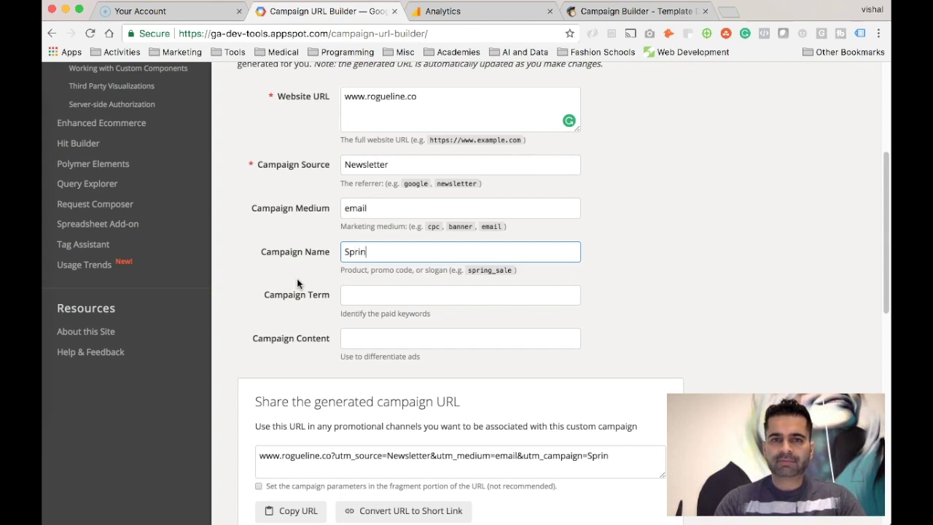
type("g 2018")
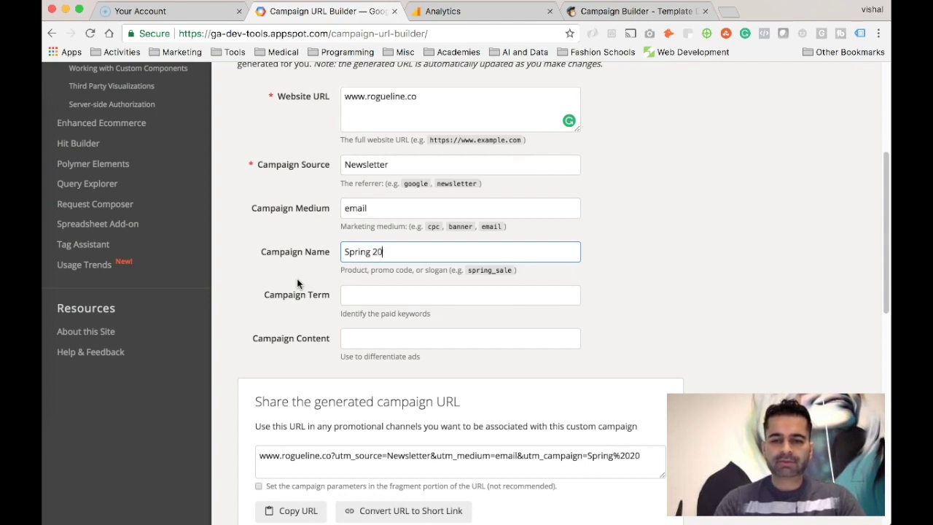
left_click(620, 257)
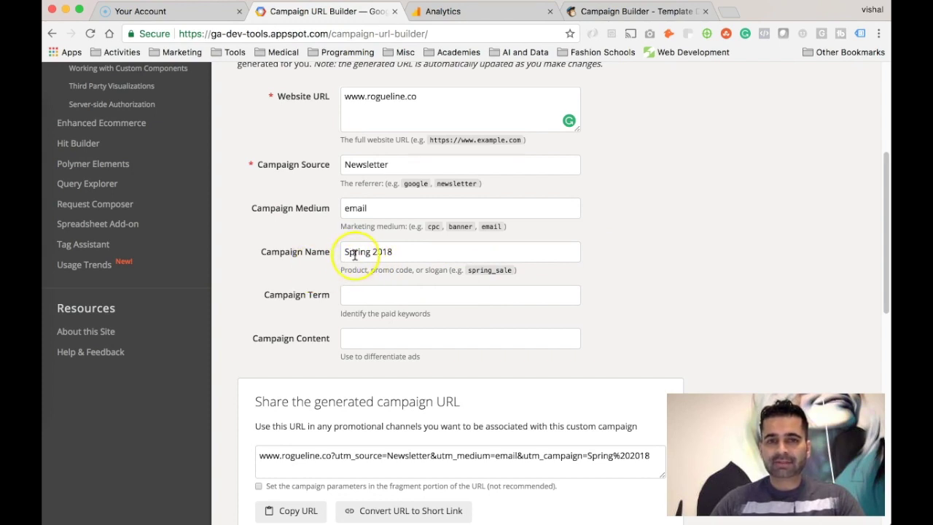
left_click(414, 253)
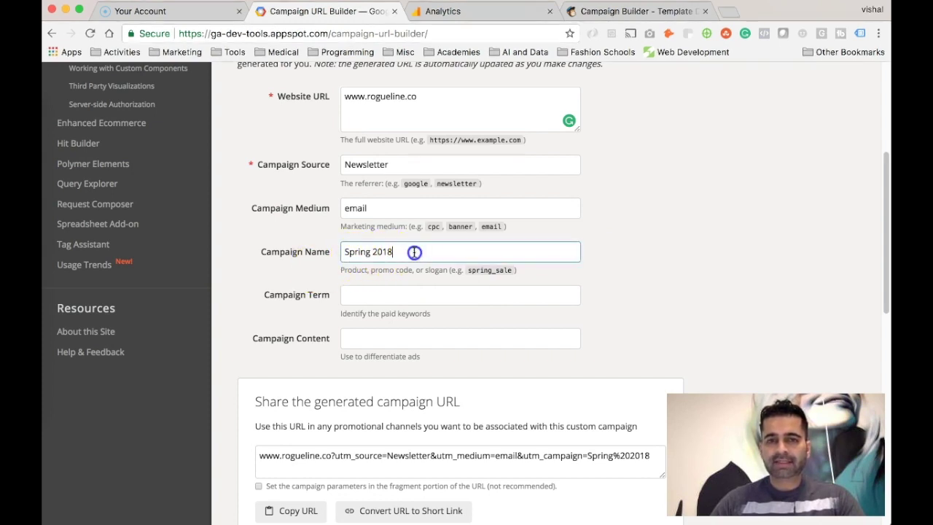
key("BackSpace")
key("BackSpace")
key("BackSpace")
key("BackSpace")
key("BackSpace")
key("BackSpace")
key("BackSpace")
key("BackSpace")
key("BackSpace")
key("BackSpace")
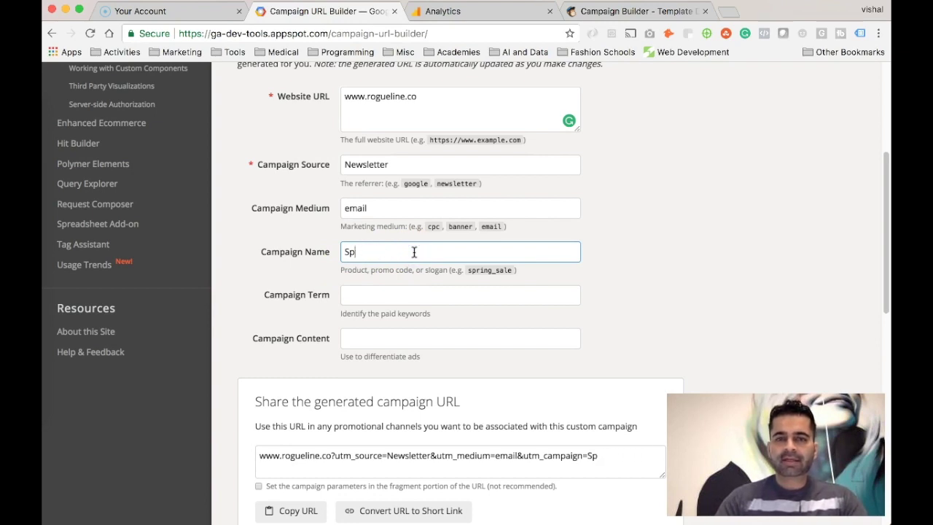
type("PRING 2018")
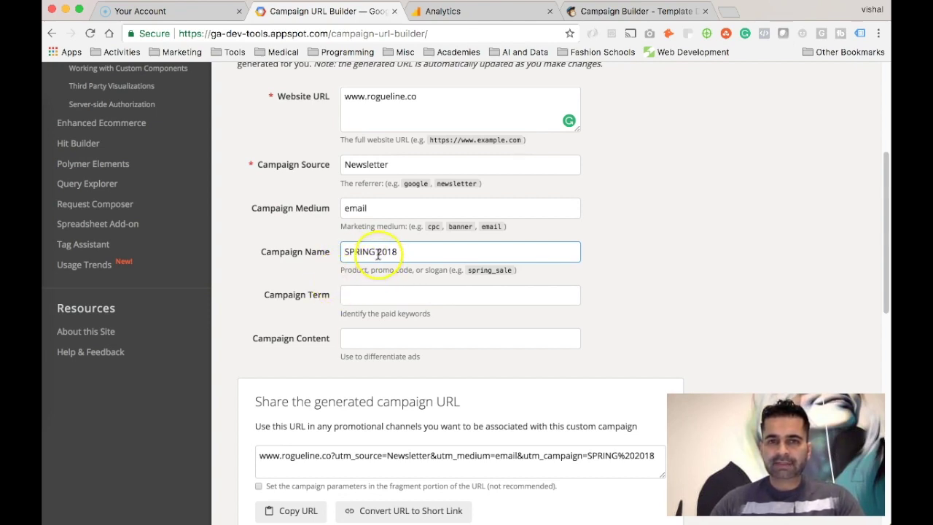
left_click(589, 295)
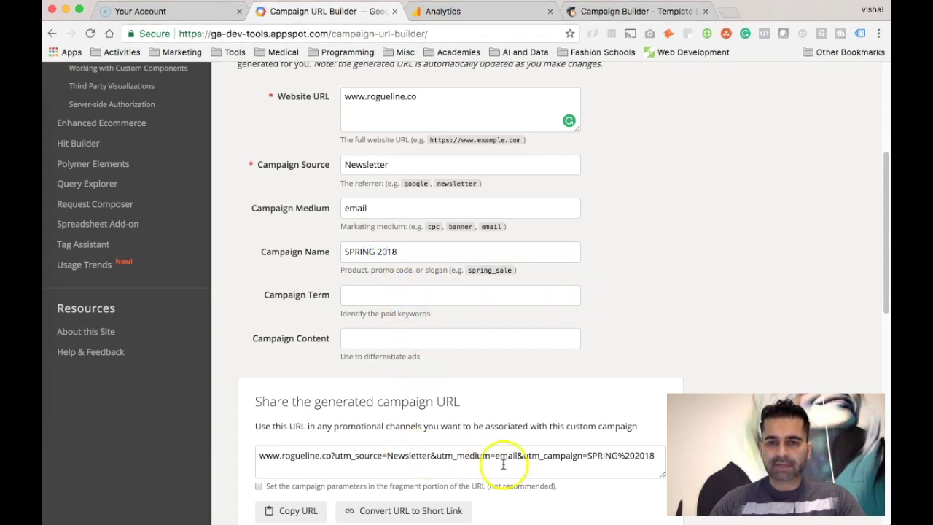
- Highlight the %20 space encoding in the generated campaign URL
left_click(635, 456)
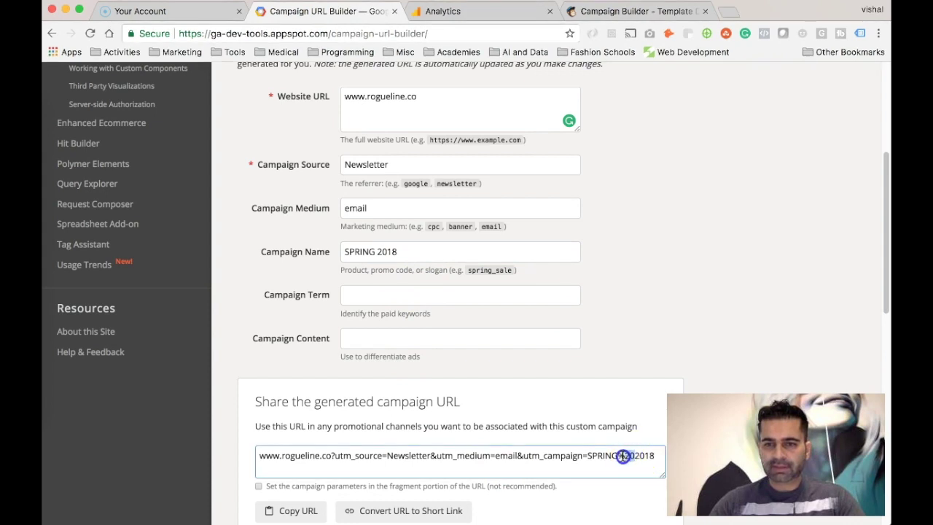
left_click_drag(618, 456, 635, 456)
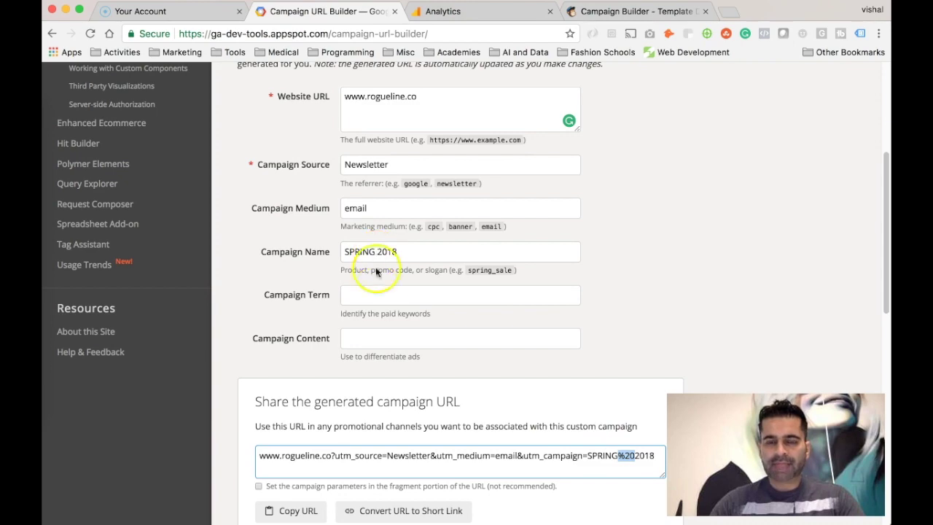
left_click(377, 294)
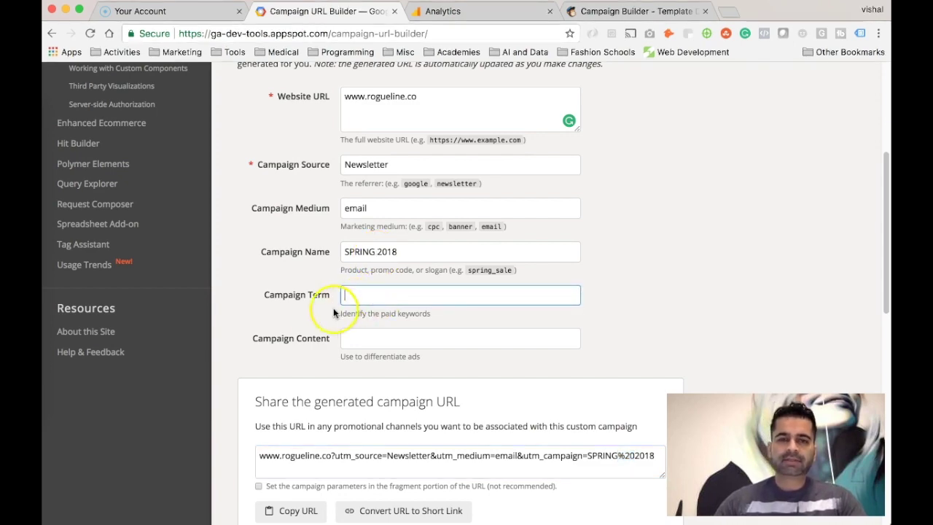
scroll(333, 312, "down", 8)
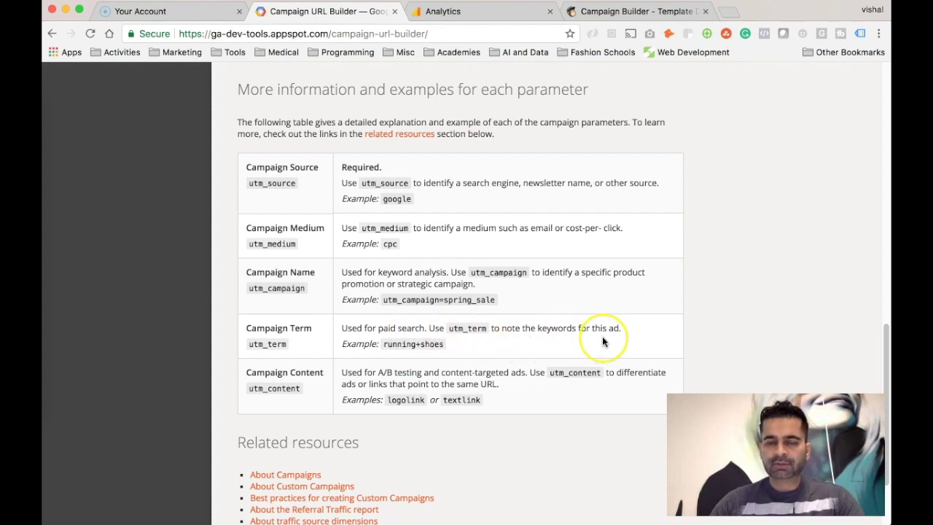
- Enter Shoes as Campaign Term and discount page as Campaign Content
scroll(602, 342, "up", 5)
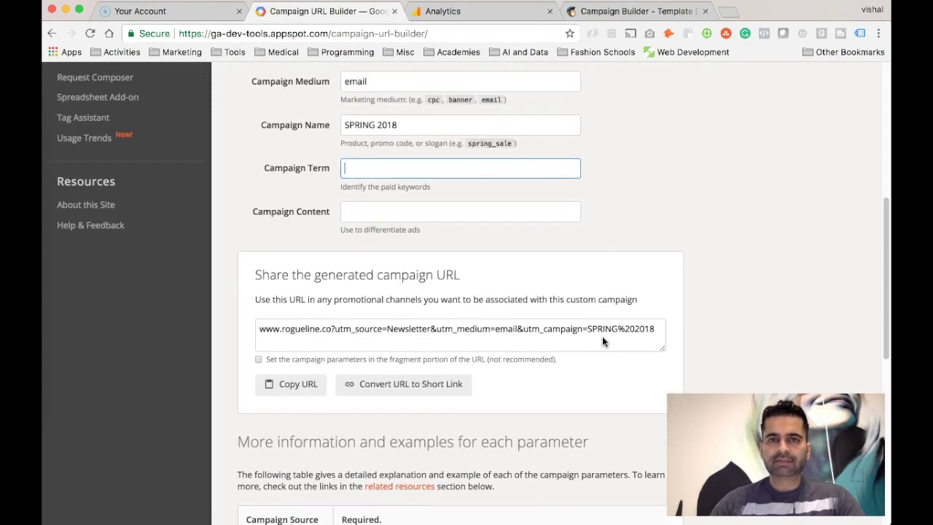
scroll(602, 342, "up", 1)
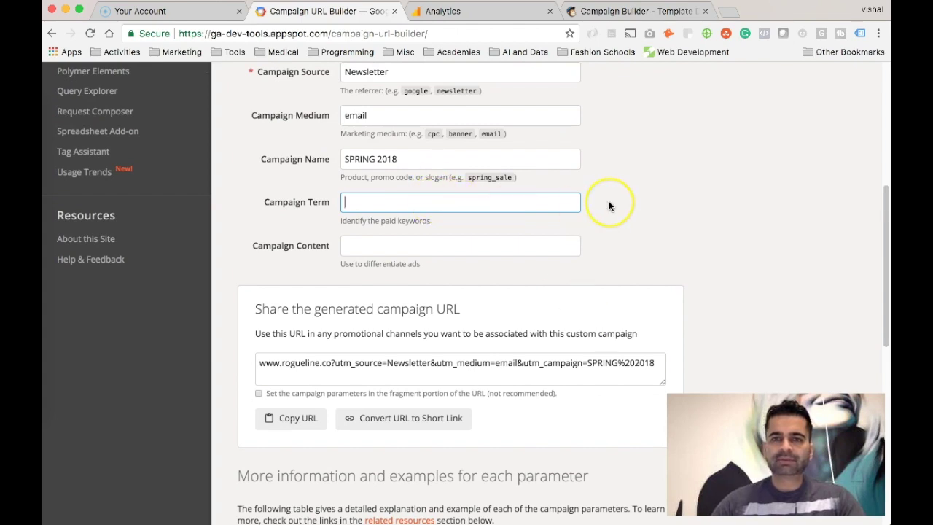
scroll(609, 205, "up", 1)
type("Shoes")
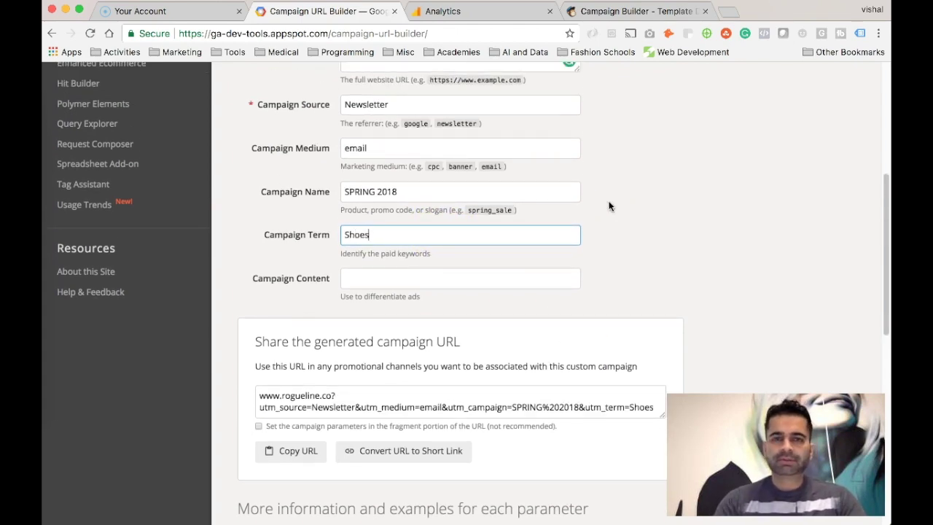
left_click(455, 281)
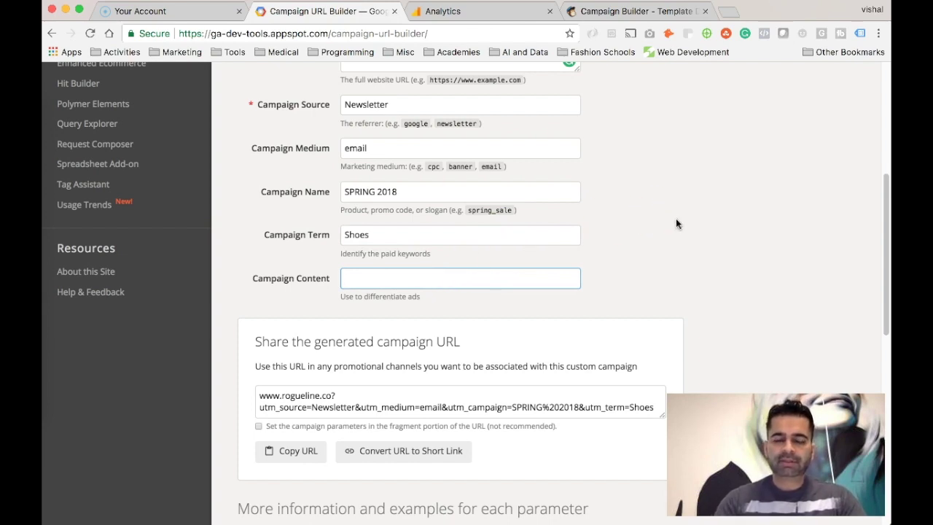
type("discount page")
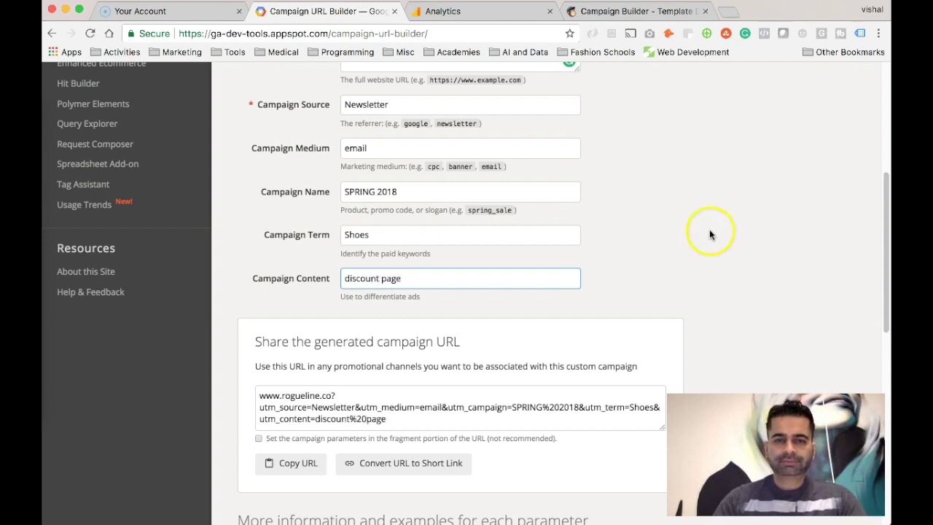
left_click(724, 226)
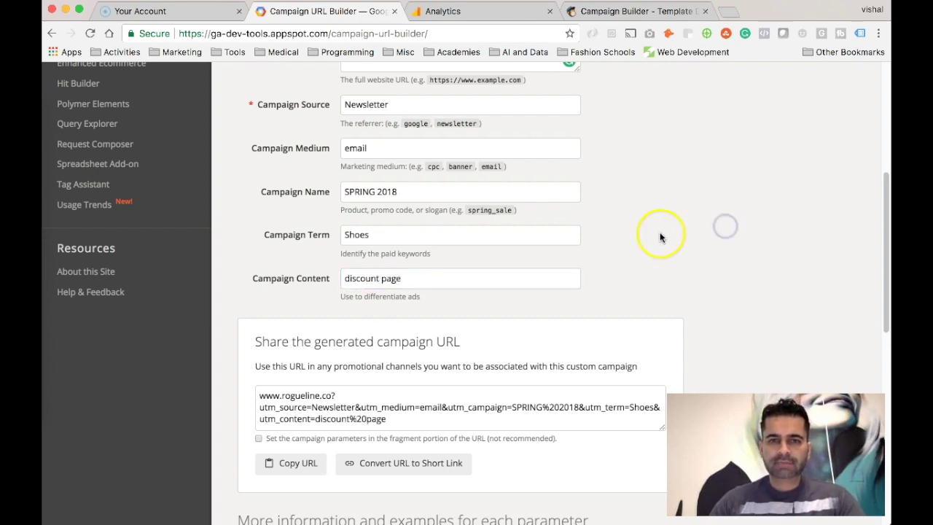
scroll(659, 232, "up", 3)
scroll(660, 231, "down", 1)
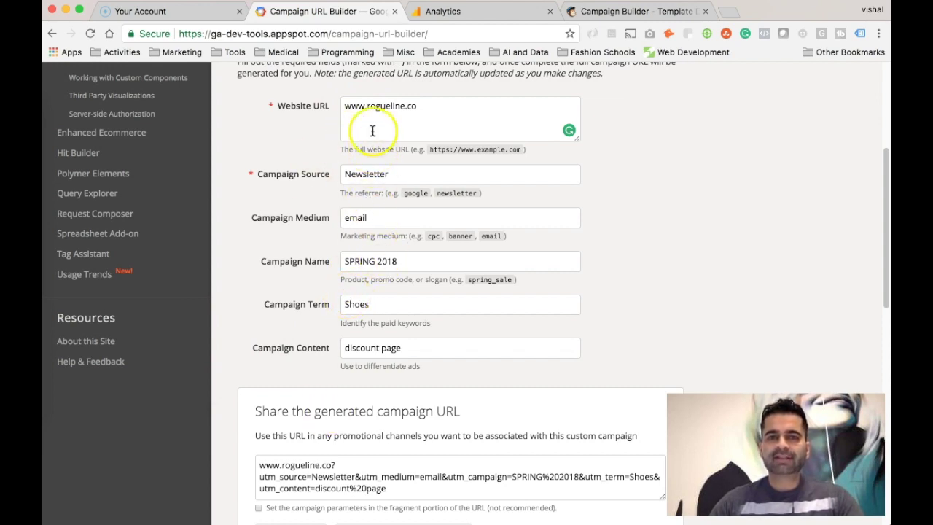
left_click(369, 173)
- Replace the Campaign Source with GoogleAdsNewsletter
double_click(378, 176)
type("Go")
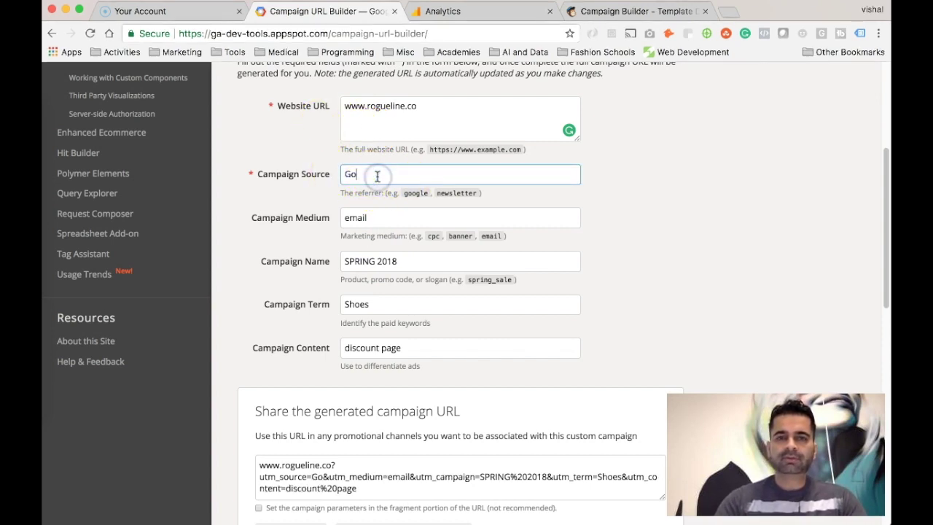
type("ogleAds")
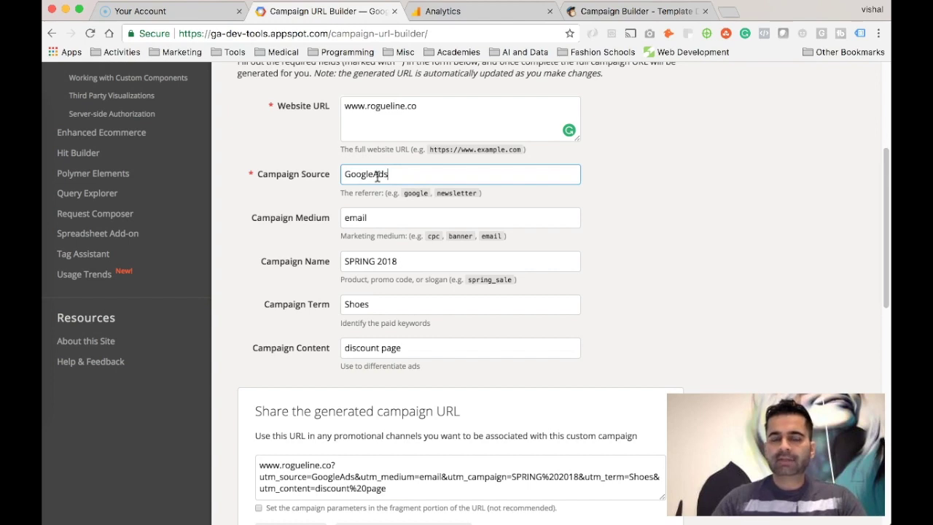
type("Newsletter")
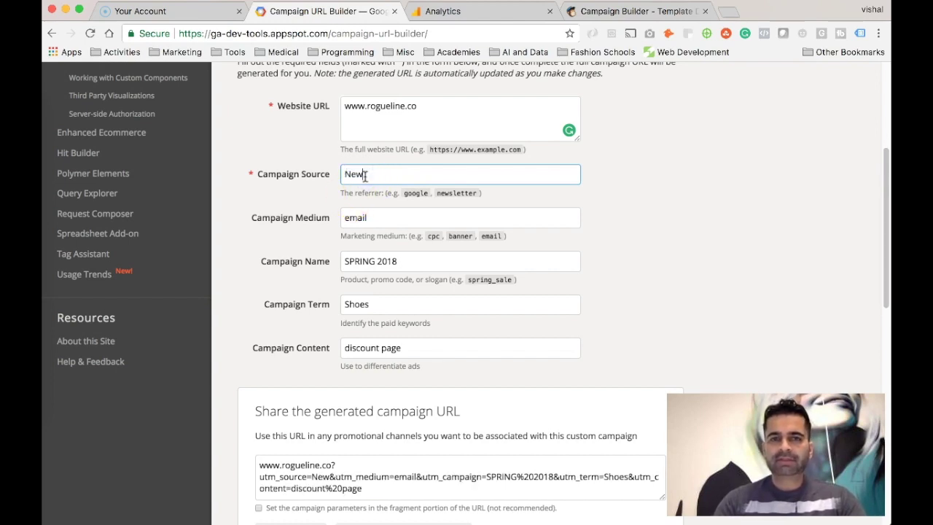
left_click(604, 223)
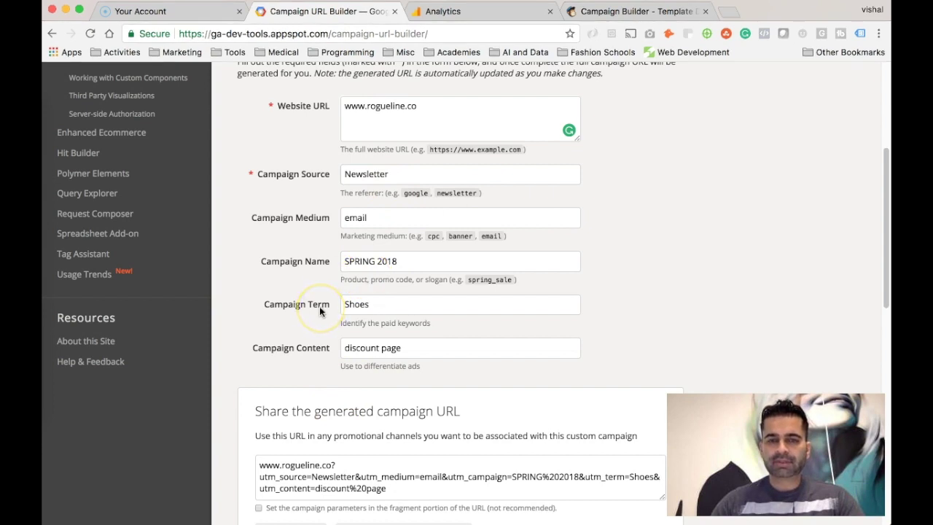
scroll(319, 312, "down", 2)
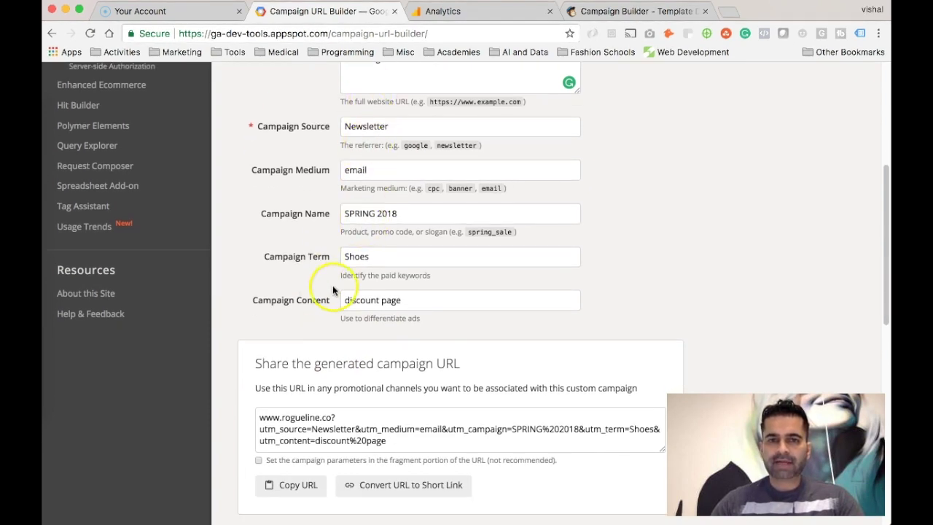
scroll(333, 291, "down", 2)
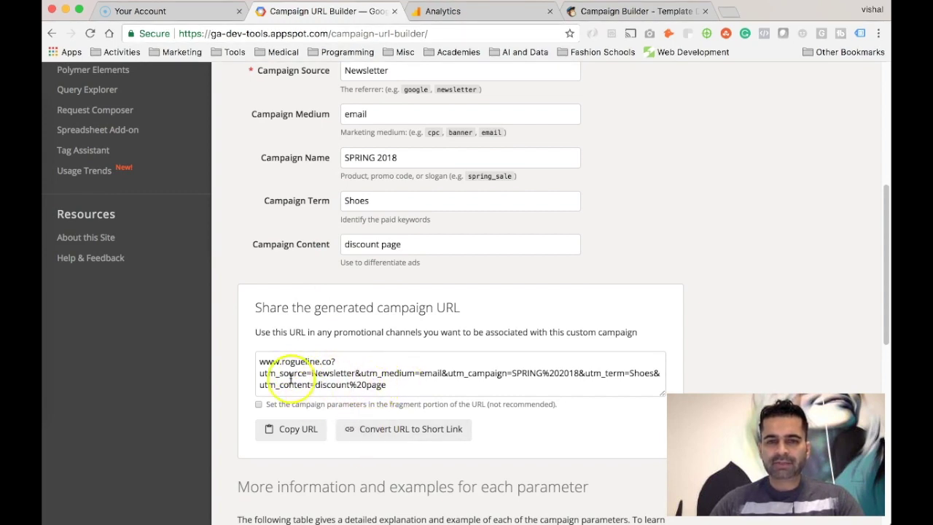
left_click(396, 430)
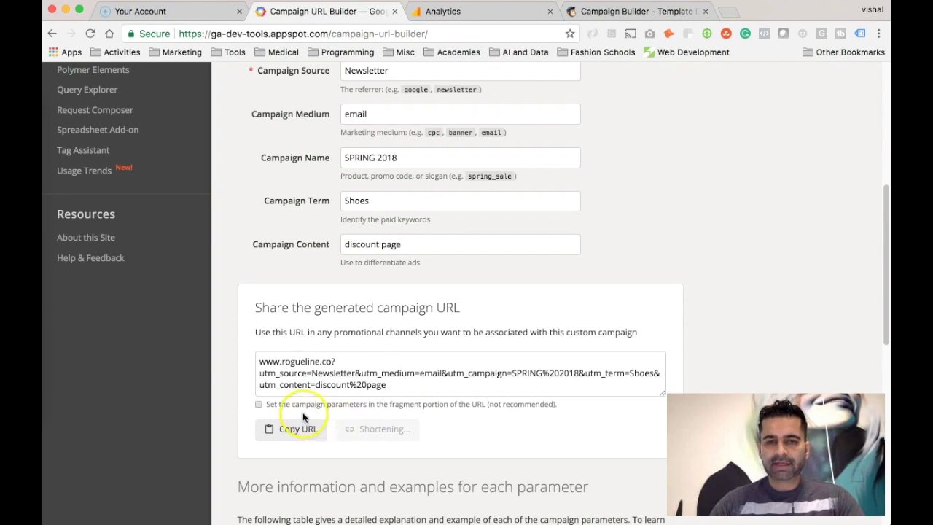
left_click(296, 363)
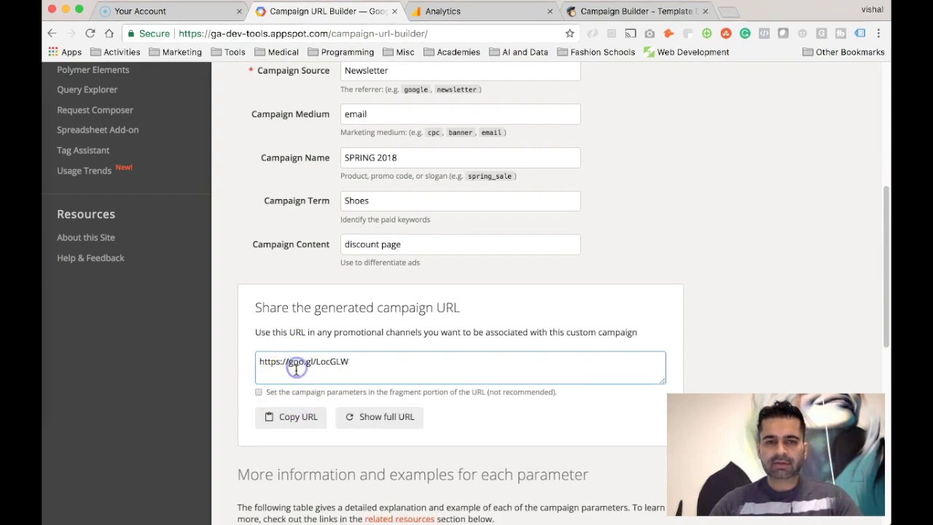
left_click(305, 416)
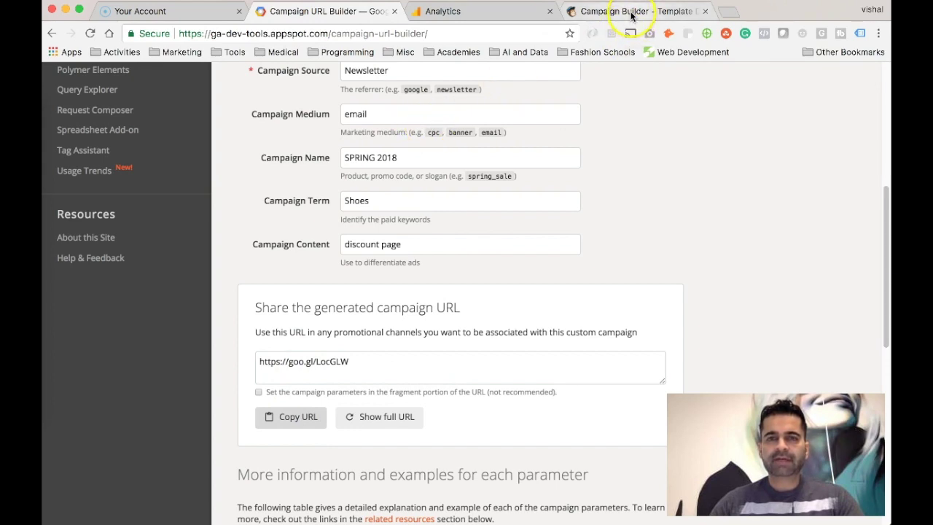
double_click(370, 245)
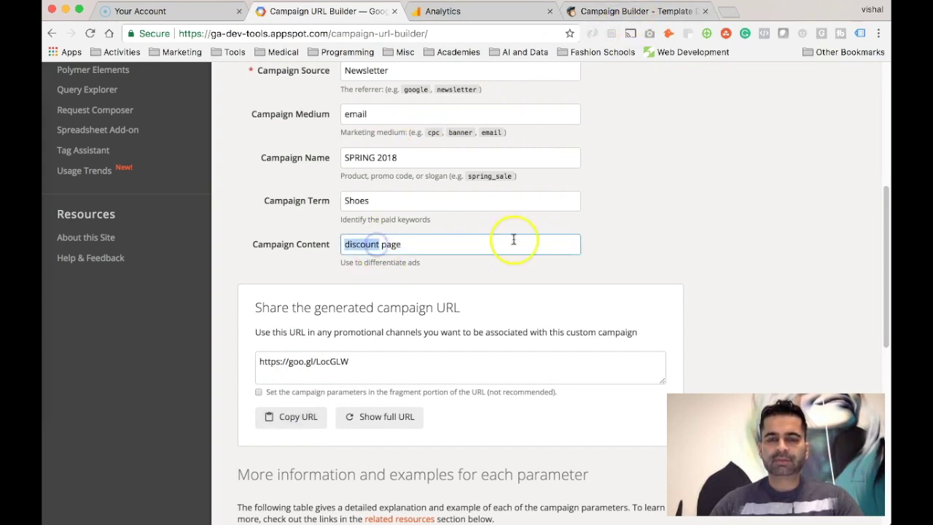
left_click(631, 211)
left_click(623, 11)
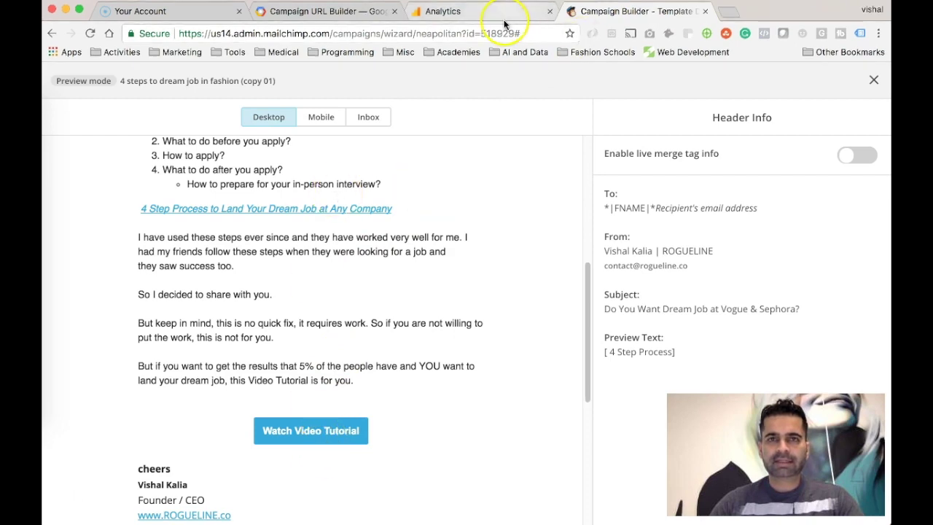
- Test the Watch Video Tutorial button in the Mailchimp preview, then exit the preview
left_click(369, 10)
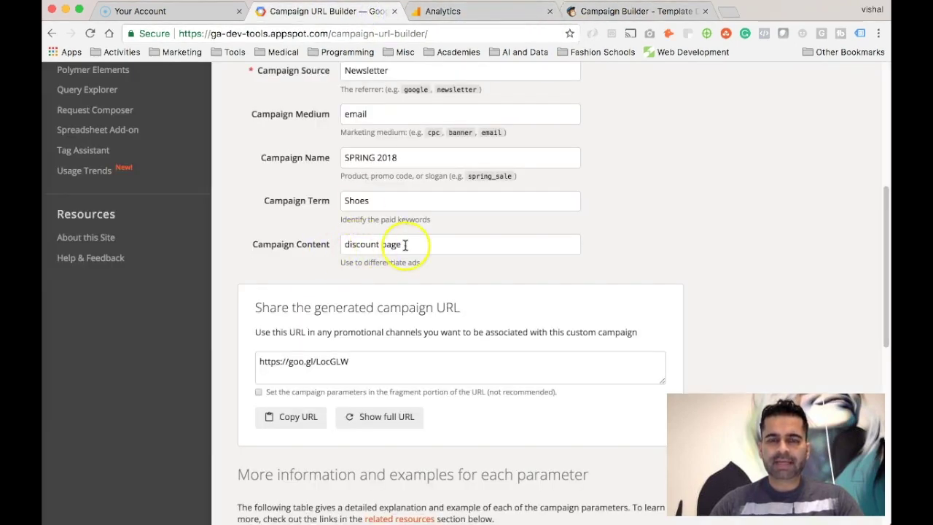
left_click(601, 11)
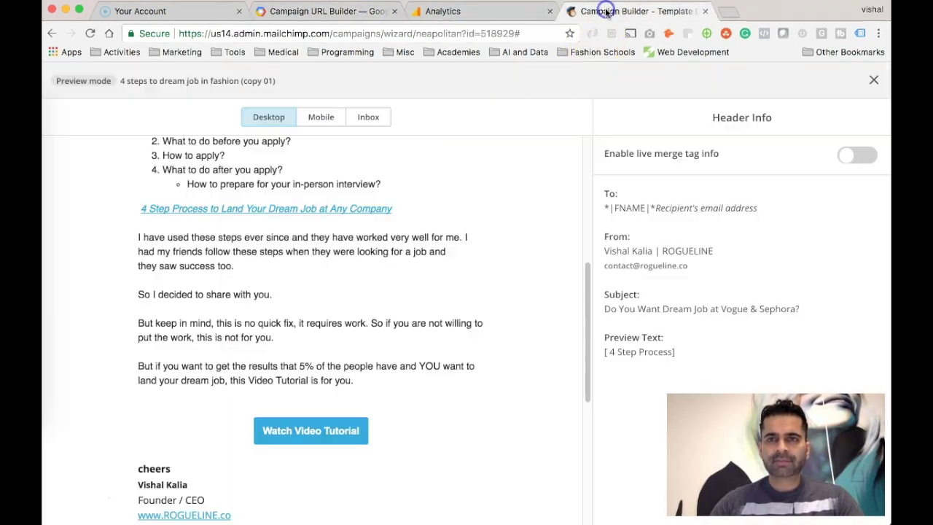
left_click(338, 433)
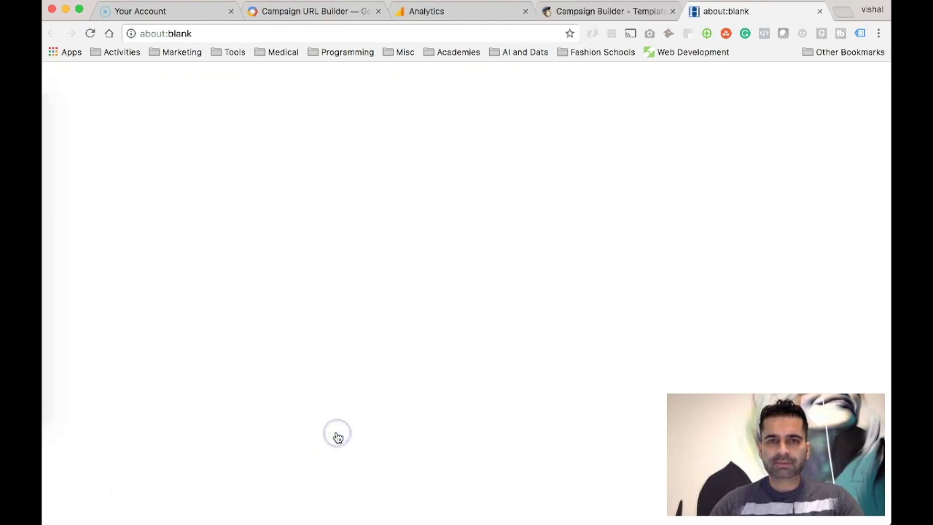
left_click(817, 9)
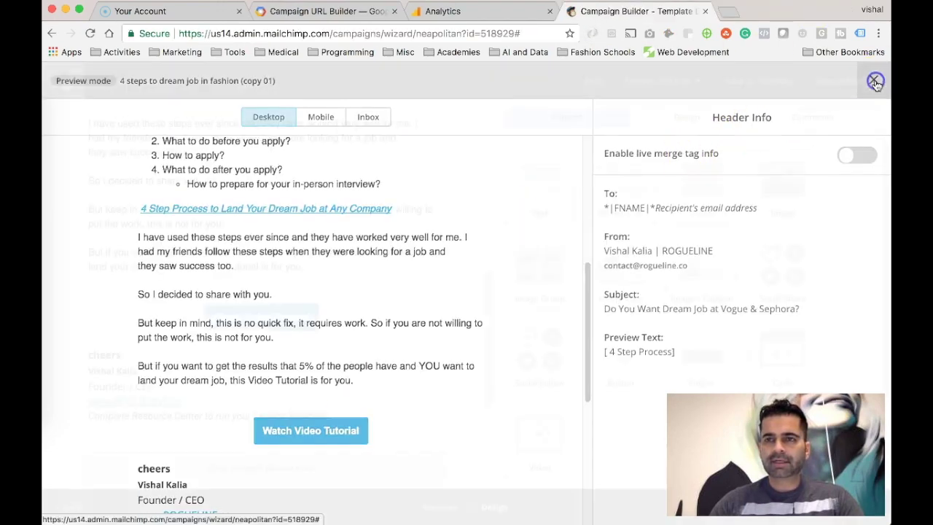
left_click(876, 82)
mouse_move(292, 323)
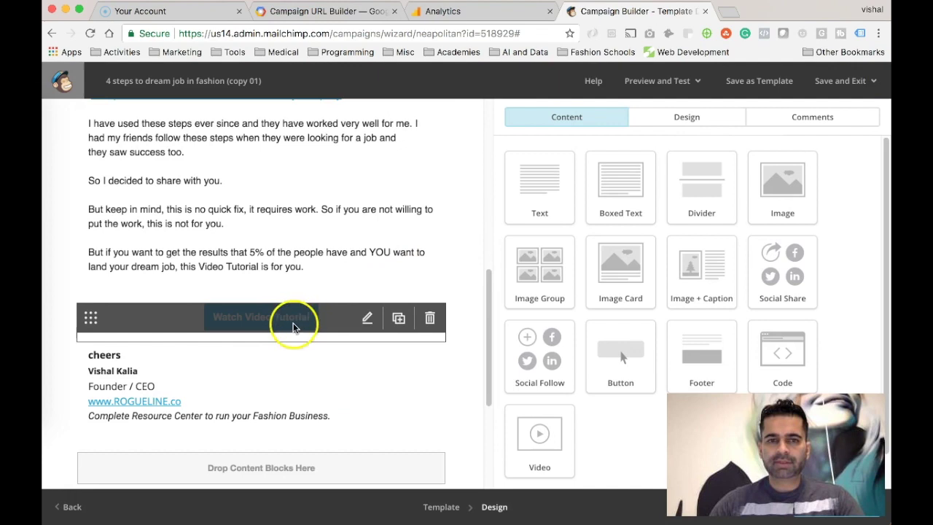
left_click(371, 318)
left_click(556, 297)
triple_click(554, 296)
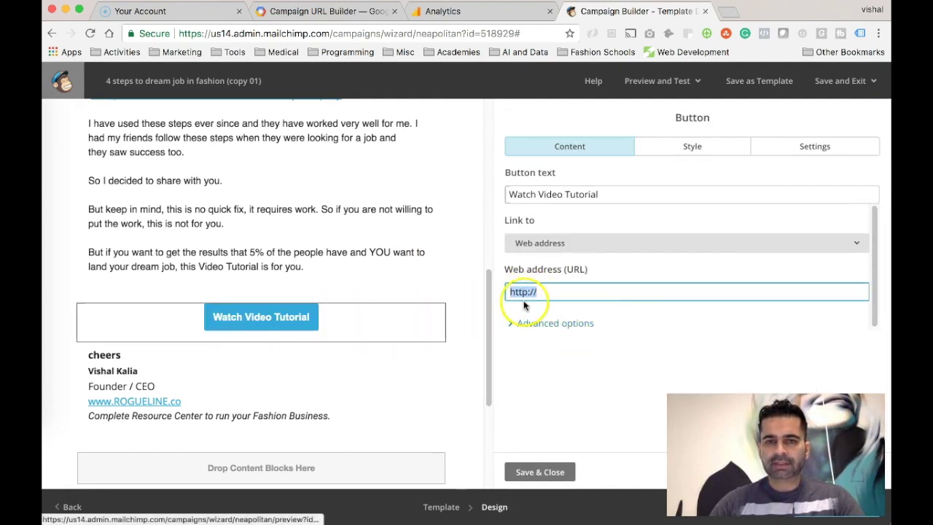
key("super+v")
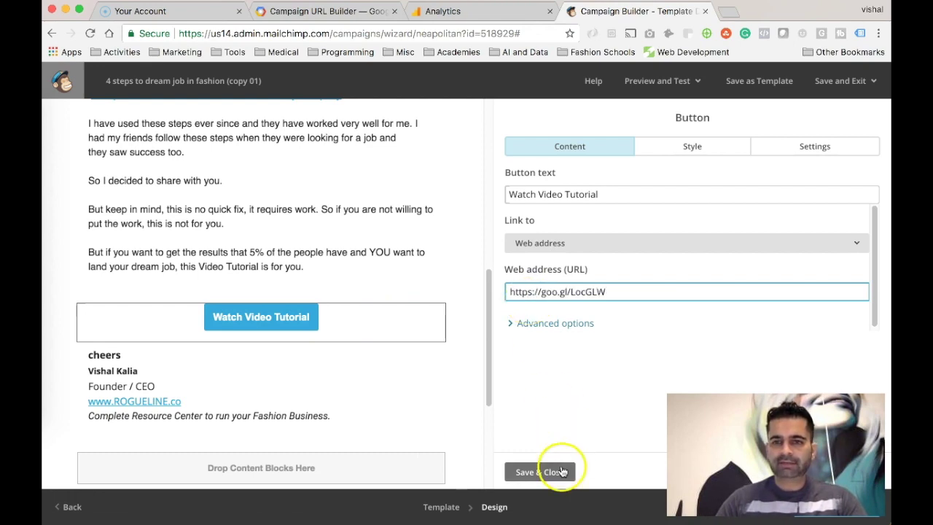
left_click(540, 472)
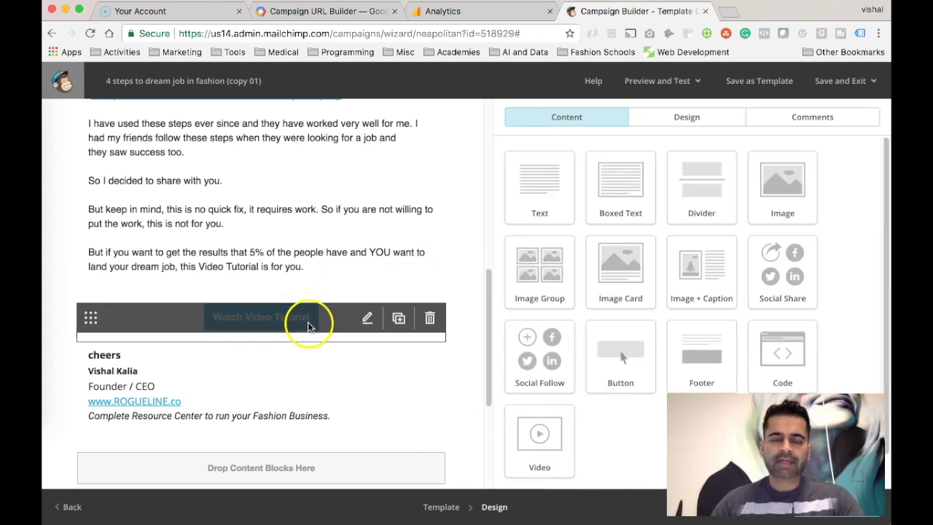
left_click(359, 11)
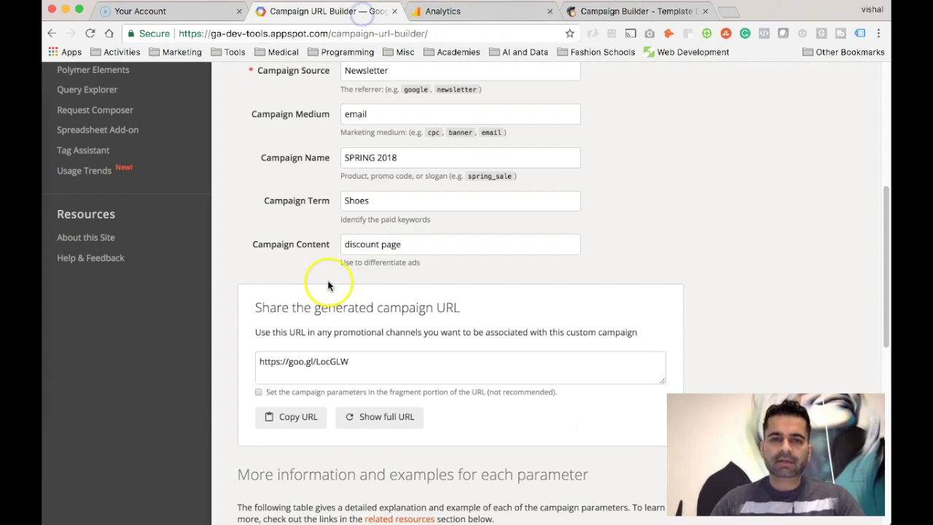
- Change Campaign Content to button and copy the long campaign URL
triple_click(417, 244)
key("BackSpace")
type("button")
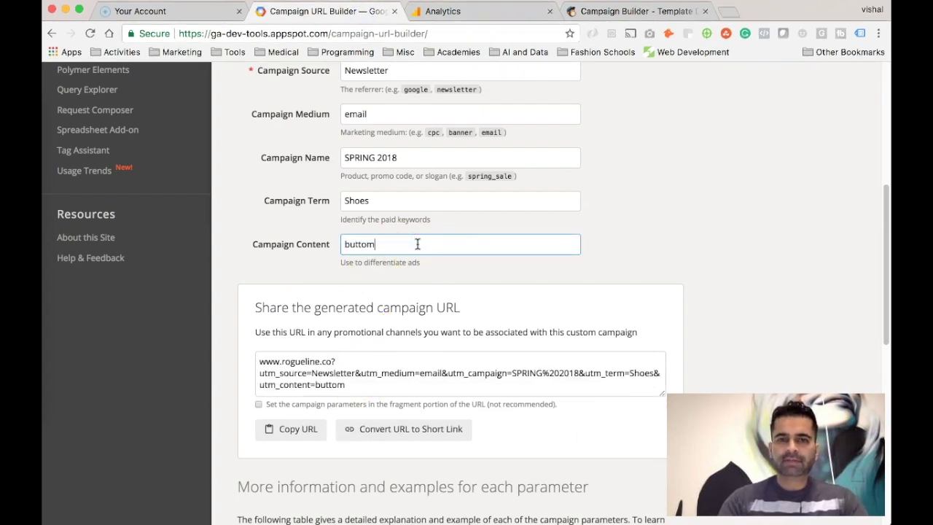
left_click(670, 201)
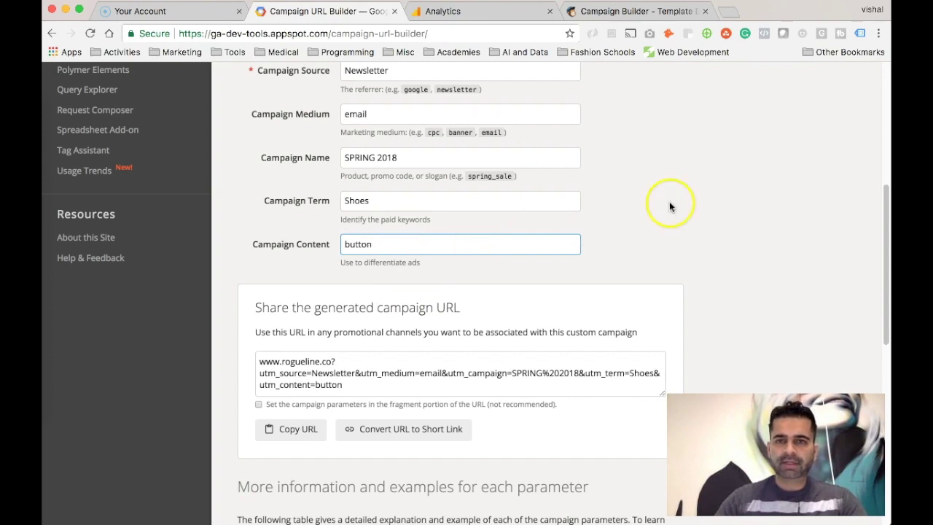
left_click(298, 430)
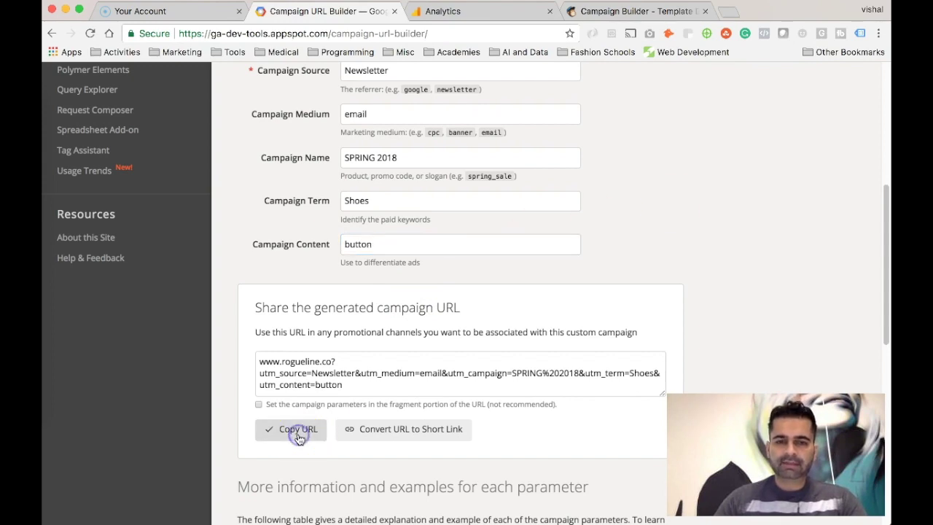
left_click(656, 11)
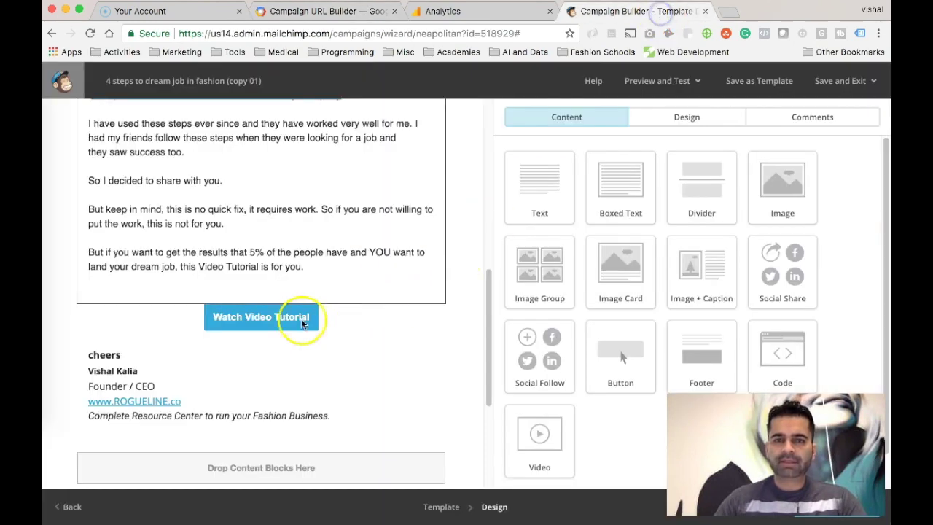
left_click(342, 11)
- Delete the Newsletter source and email medium values
scroll(446, 198, "up", 3)
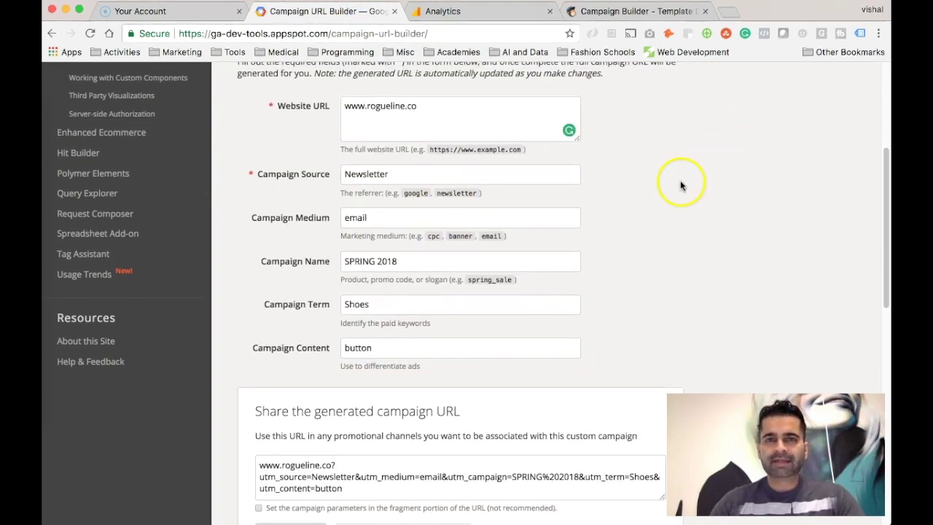
scroll(680, 183, "up", 1)
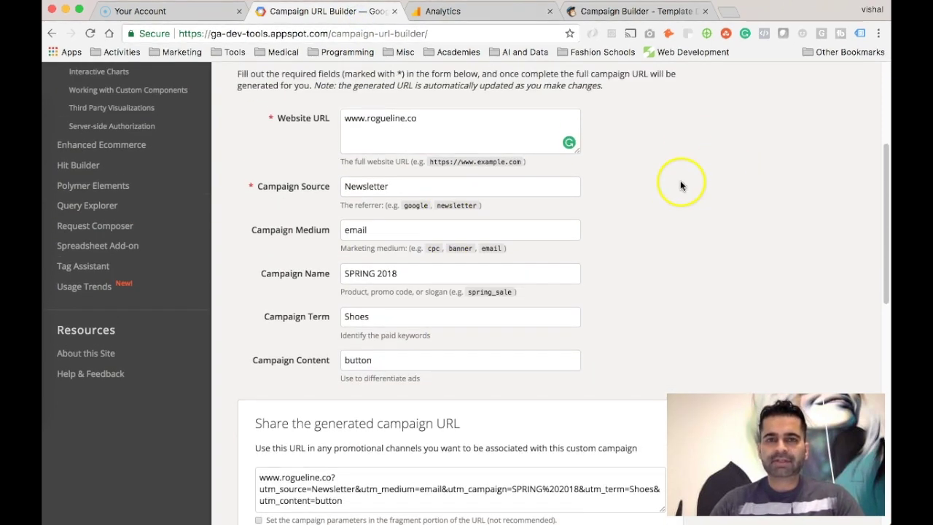
double_click(375, 188)
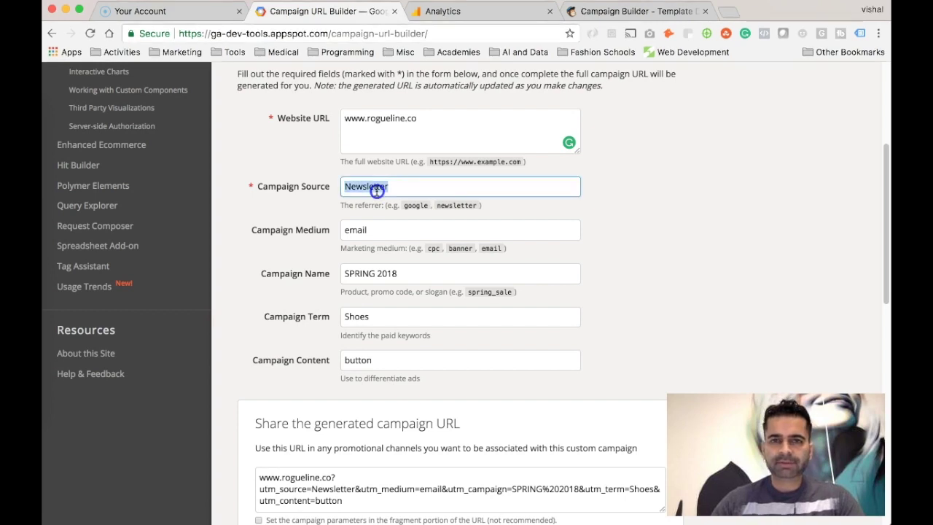
key("BackSpace")
double_click(355, 233)
key("BackSpace")
double_click(358, 274)
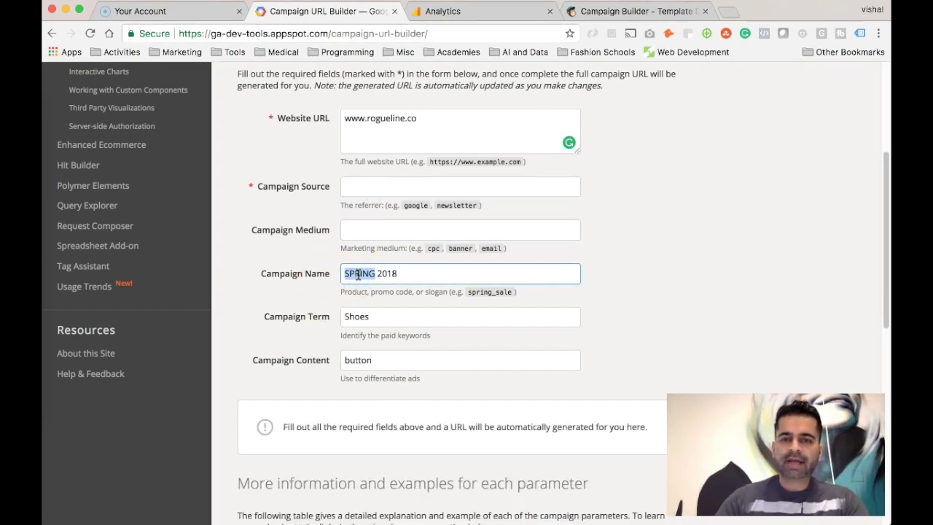
left_click(390, 188)
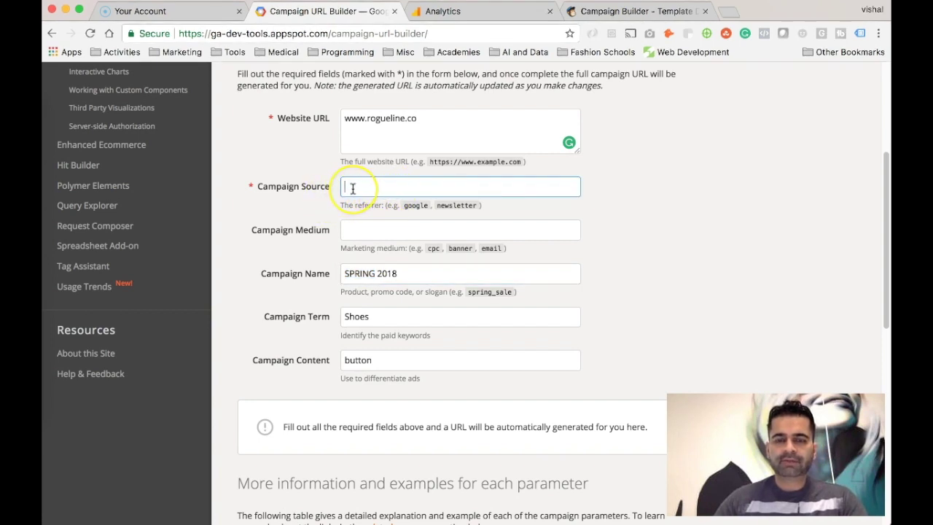
- Set source Affilate and medium to the affiliate's blog name, and clear the button content value
type("Affilate")
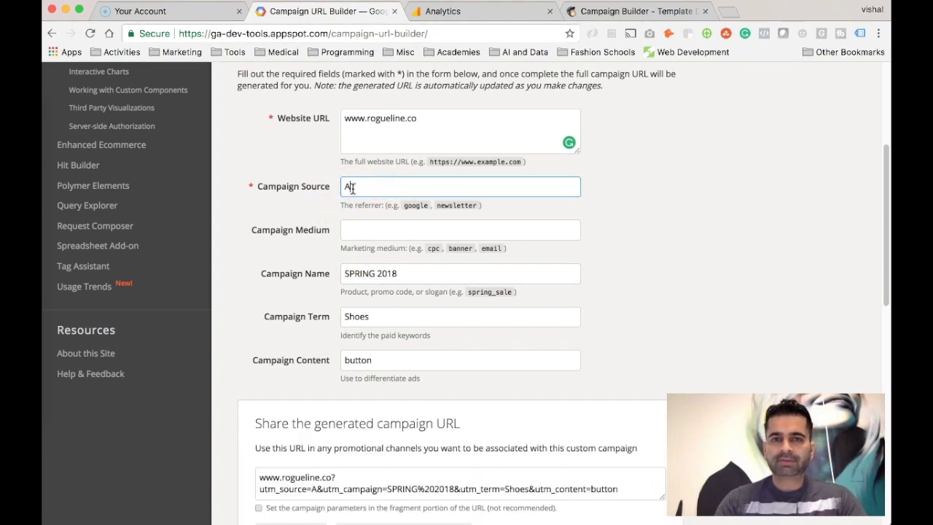
left_click(349, 230)
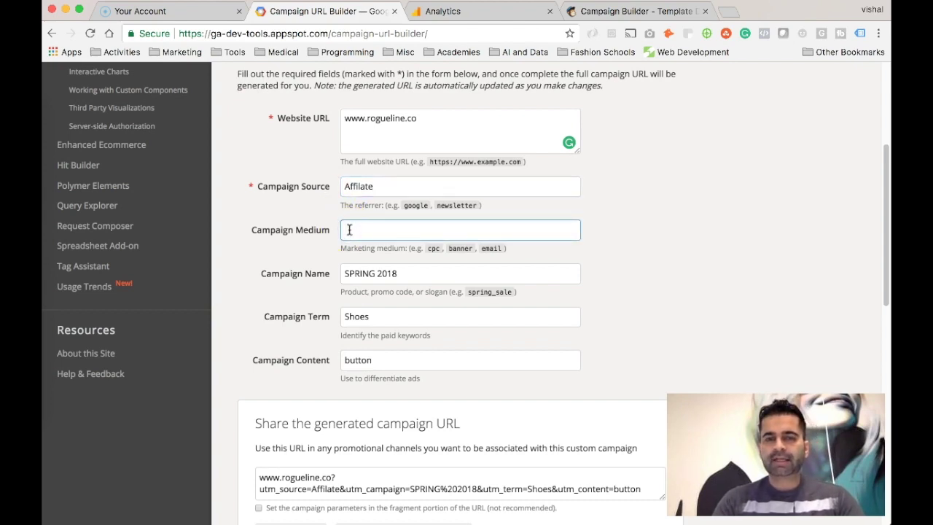
type("Je")
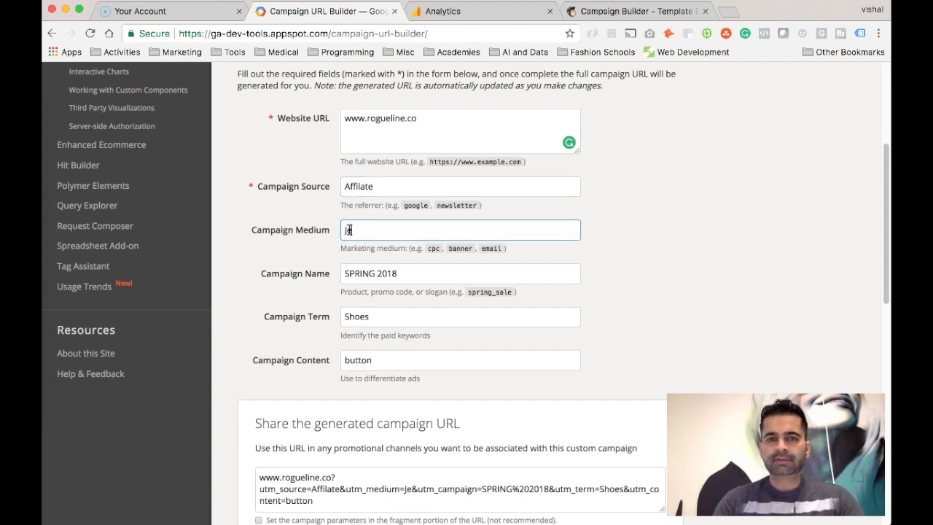
type("ssica")
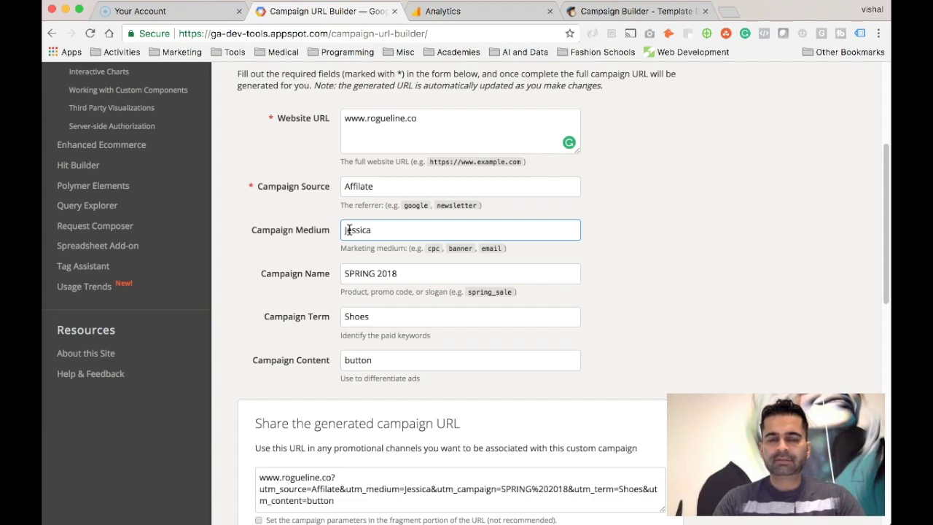
type(" blog")
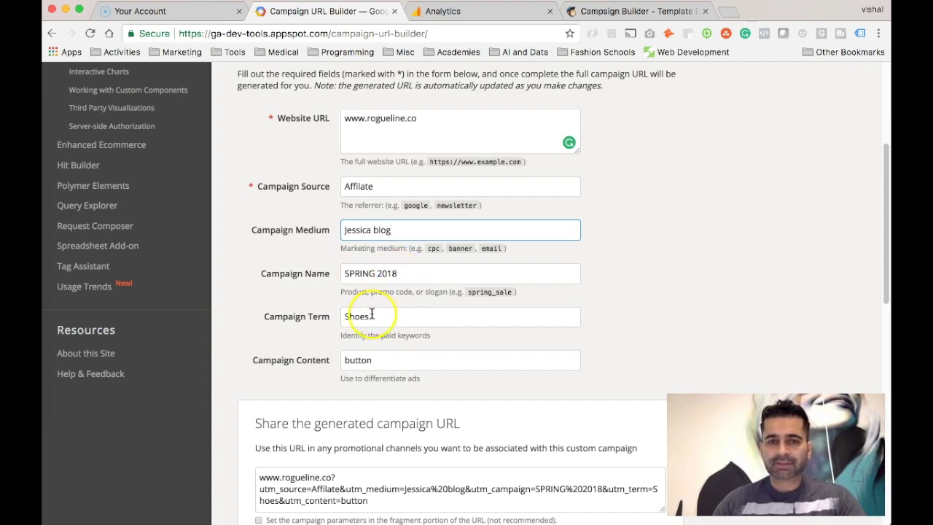
double_click(362, 355)
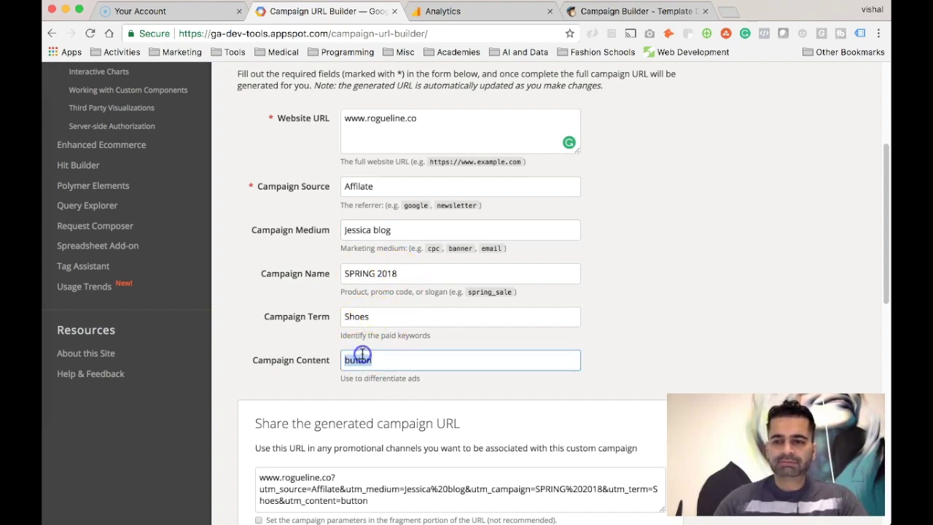
key("BackSpace")
left_click(593, 280)
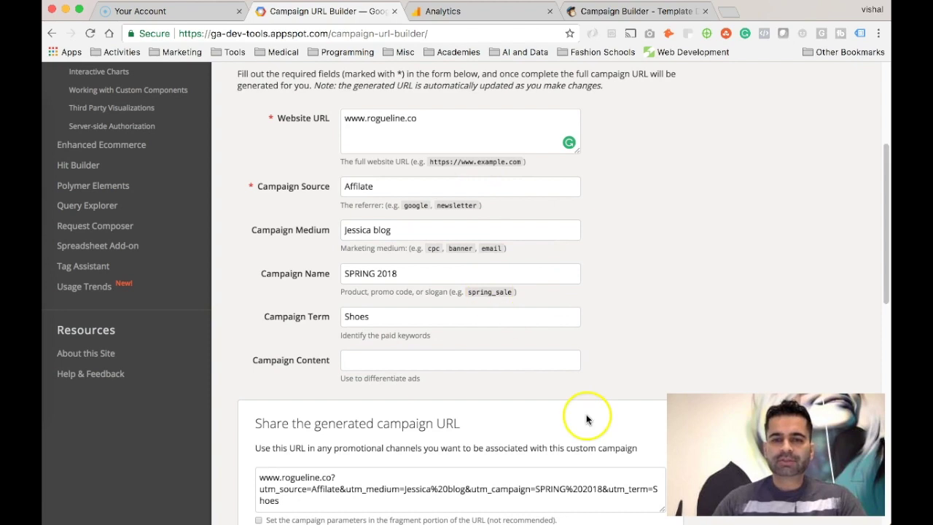
scroll(335, 500, "down", 1)
scroll(335, 500, "down", 1)
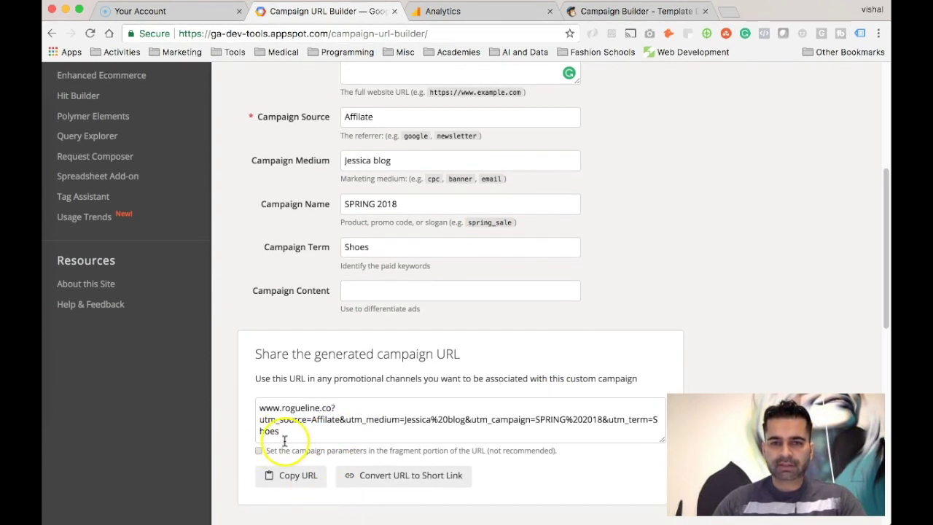
left_click(397, 477)
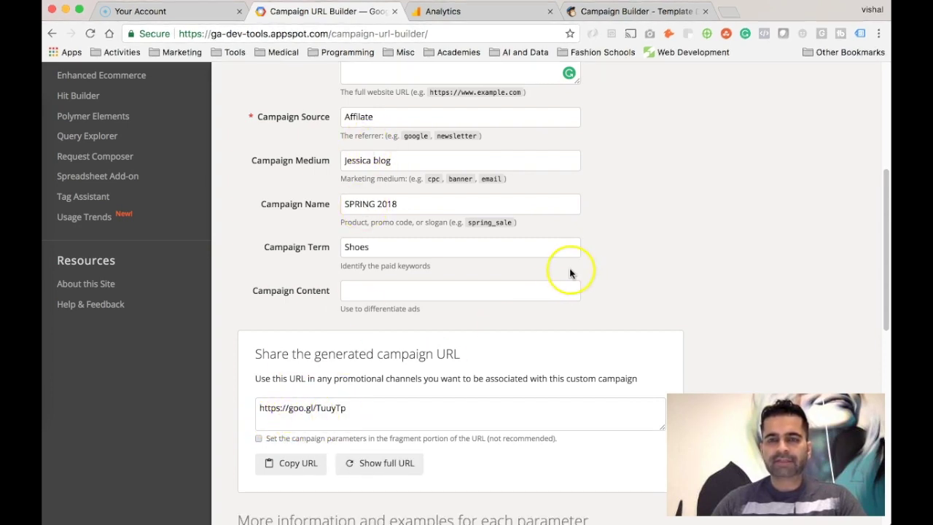
scroll(572, 268, "up", 1)
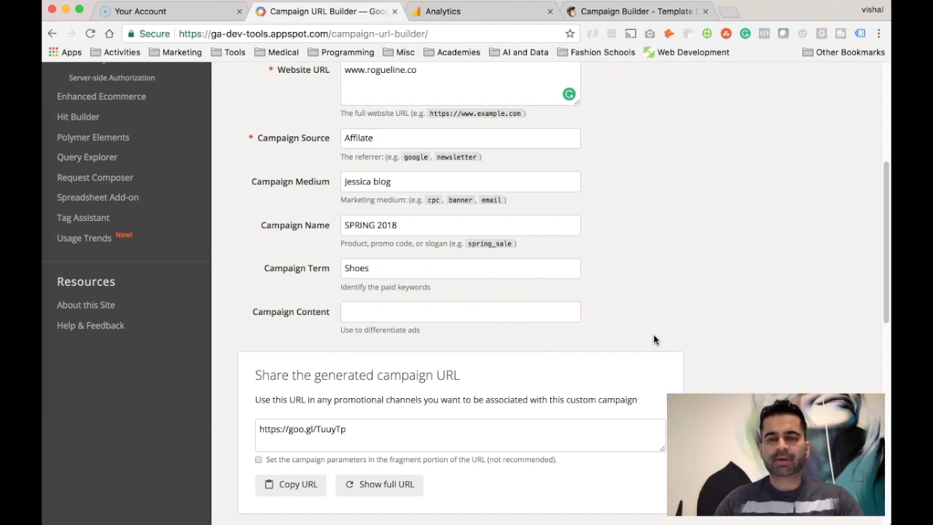
left_click(634, 330)
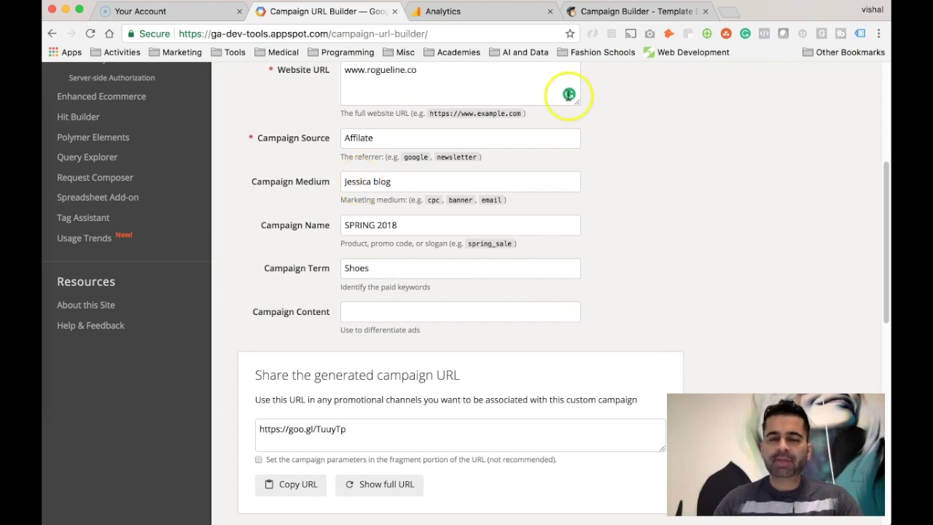
scroll(617, 214, "up", 2)
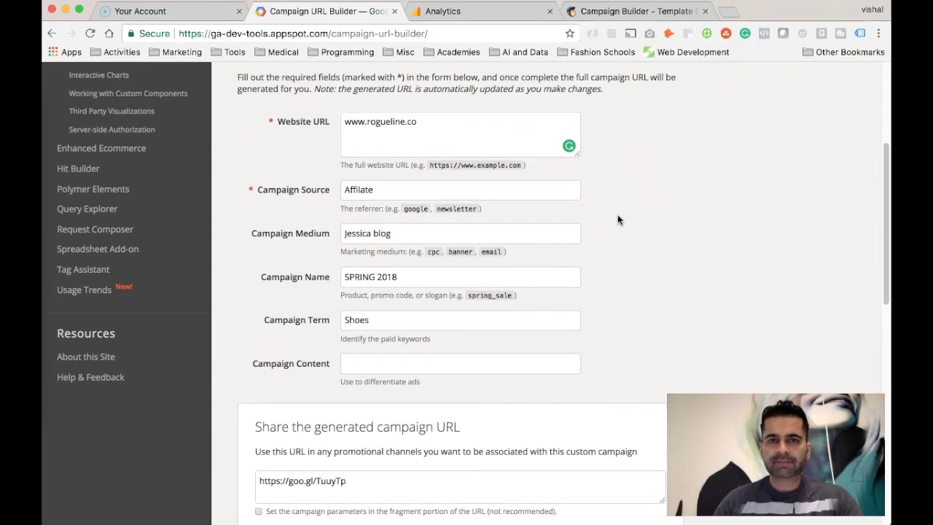
scroll(618, 220, "down", 1)
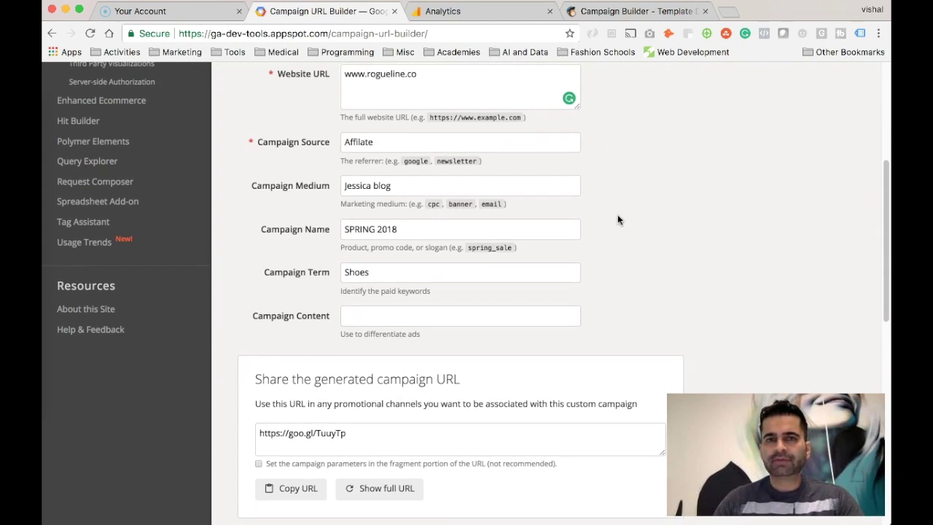
scroll(618, 220, "up", 1)
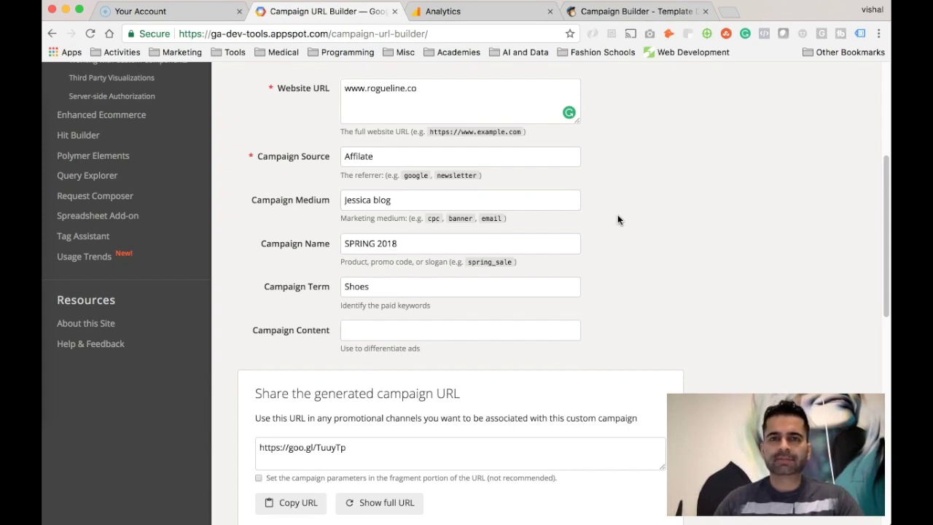
- Open the Acquisition > All Traffic > Source/Medium report for the Google Merchandise Store view
left_click(485, 17)
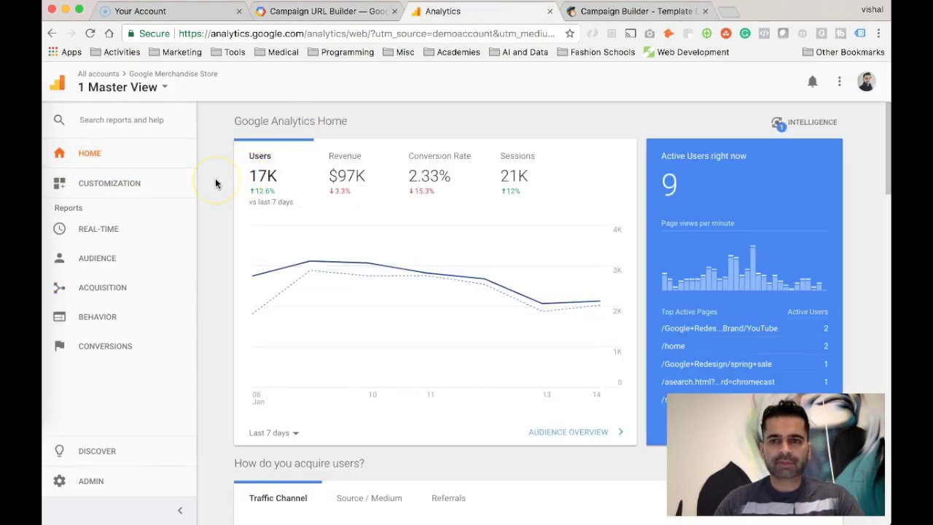
left_click(99, 290)
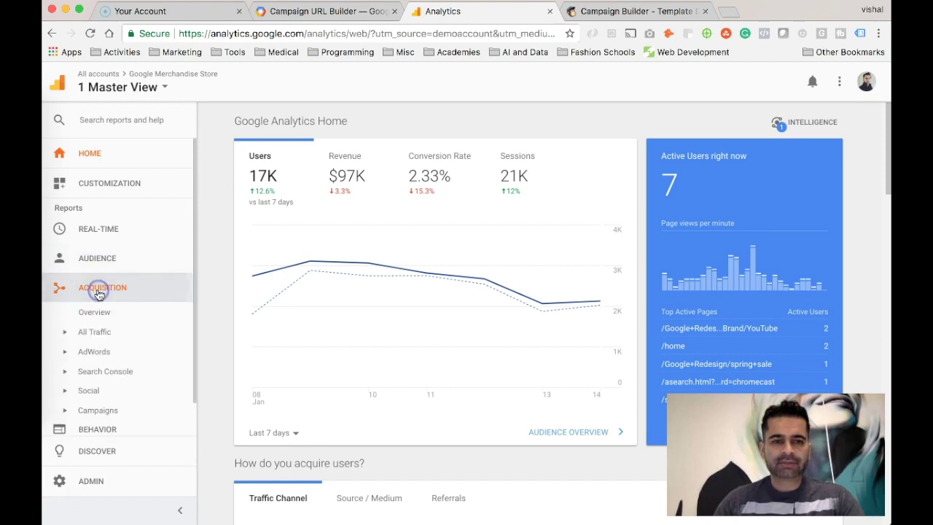
left_click(102, 337)
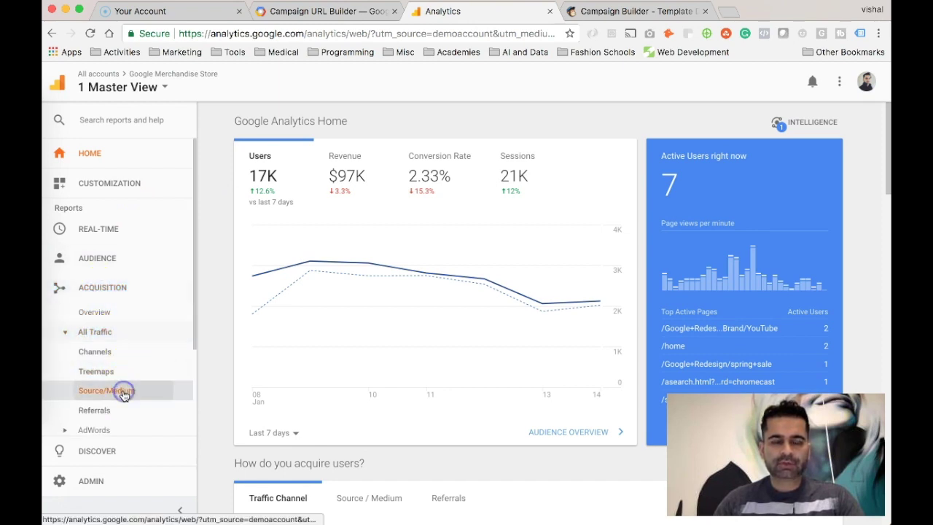
left_click(124, 394)
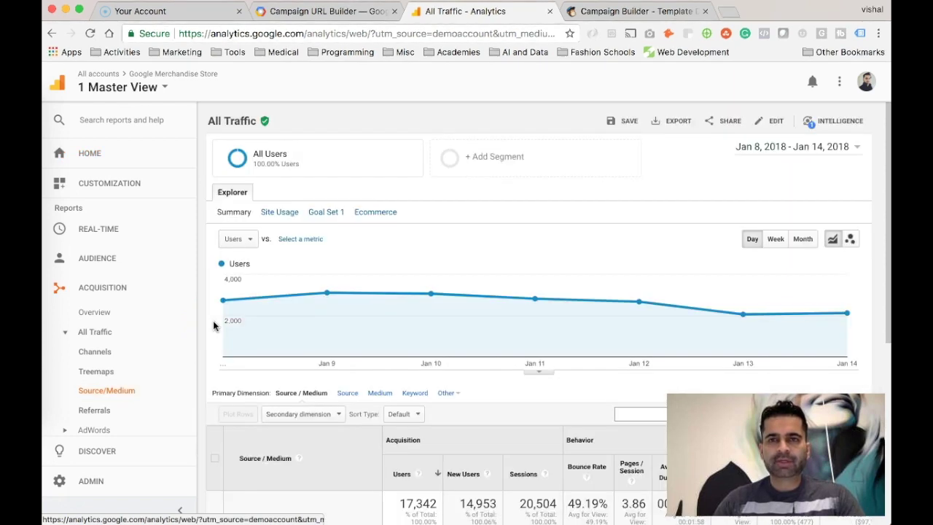
scroll(213, 323, "down", 5)
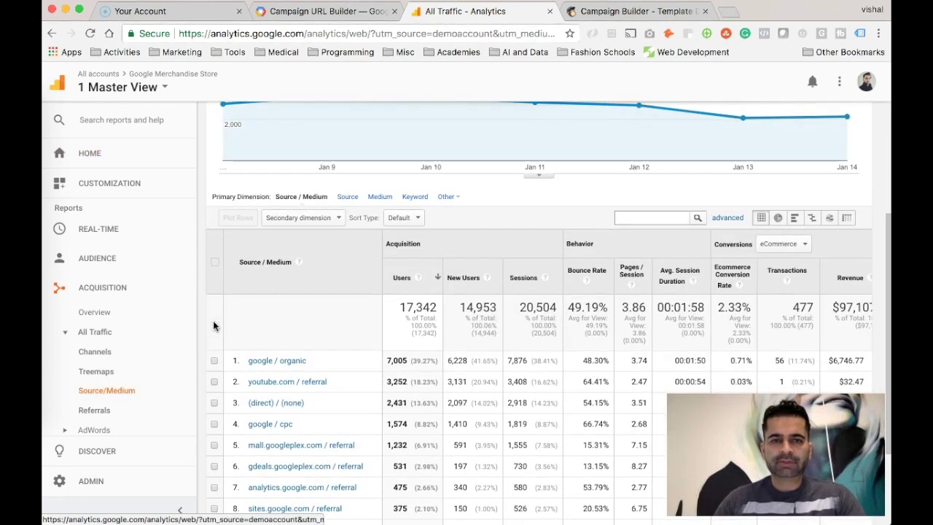
left_click(252, 274)
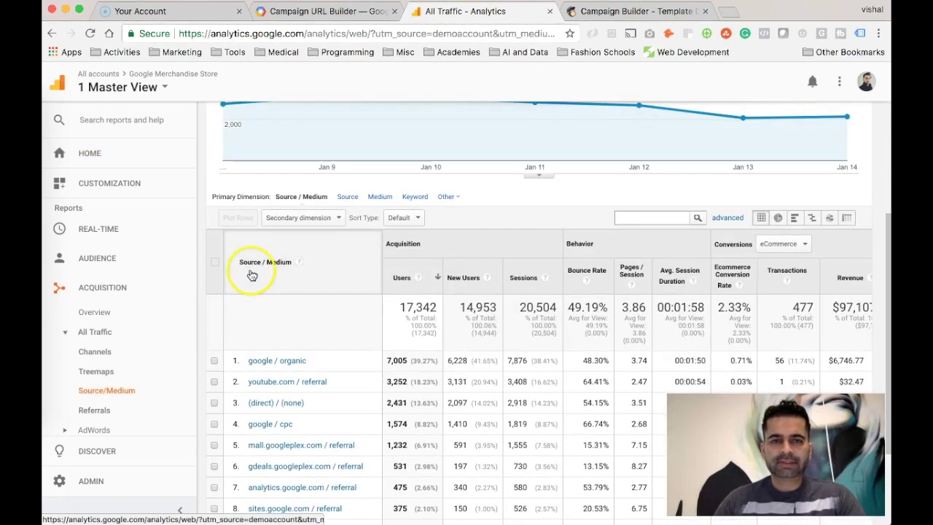
- Compare the campaign form with the report table listing google / organic and Partners / affiliate
left_click(327, 11)
scroll(270, 189, "up", 1)
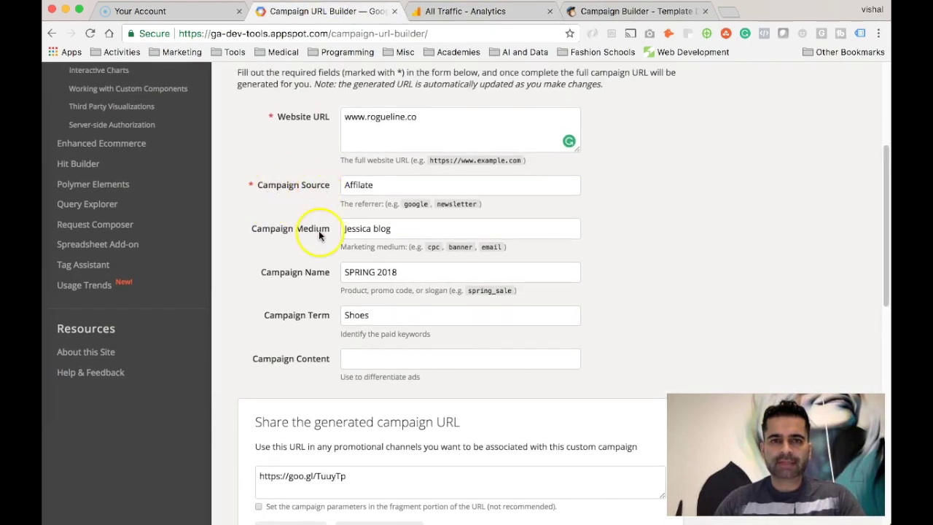
left_click(437, 11)
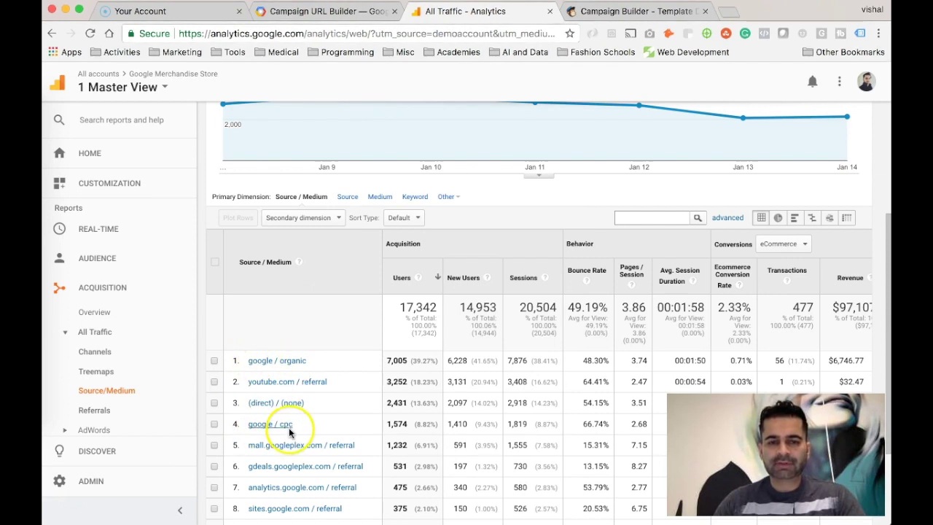
scroll(354, 401, "down", 2)
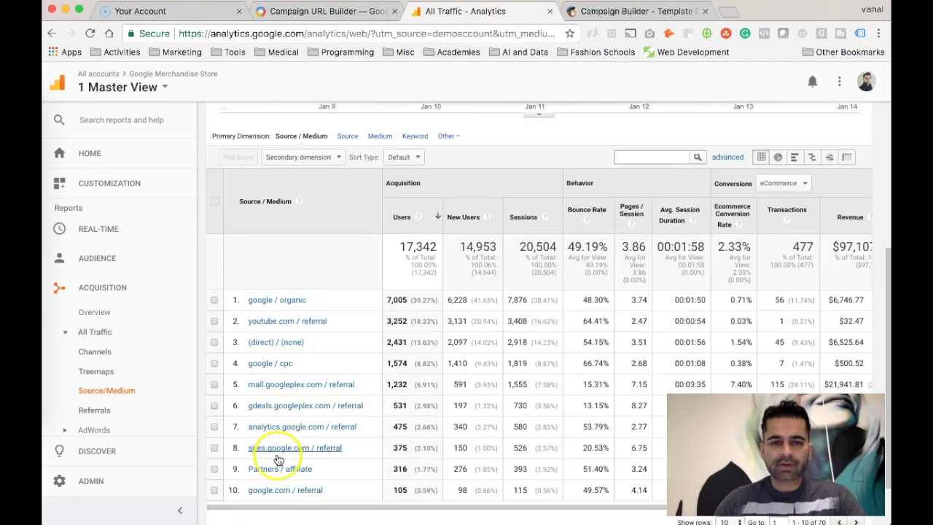
scroll(341, 330, "up", 2)
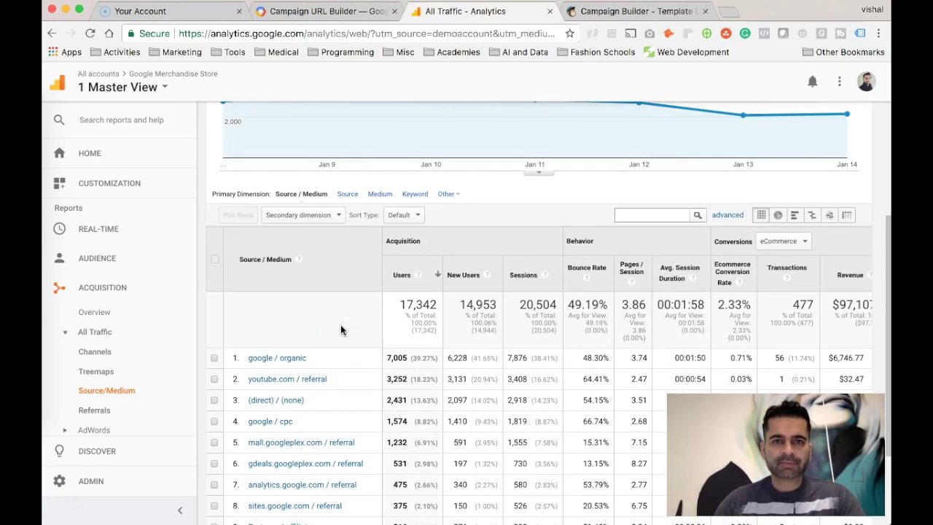
left_click(328, 214)
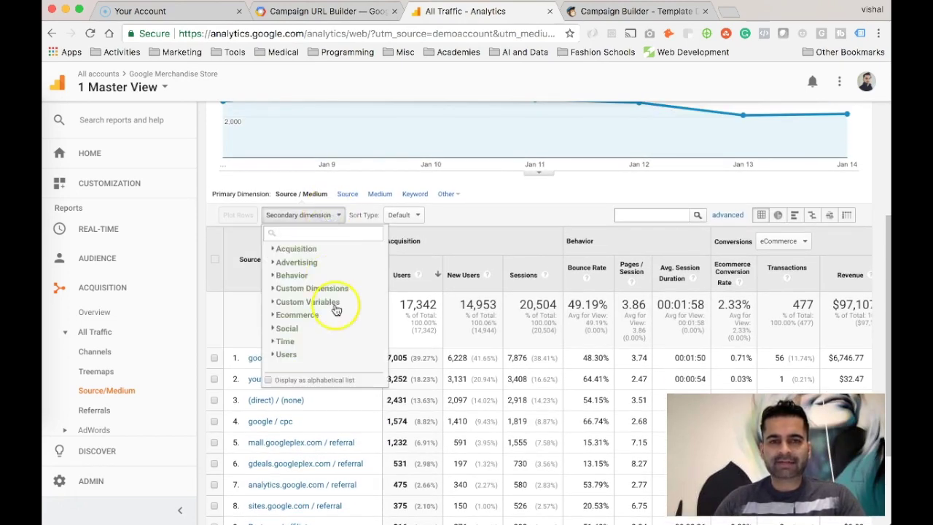
- Add Browser from the Users group as the secondary dimension and review the per-browser rows
left_click(285, 353)
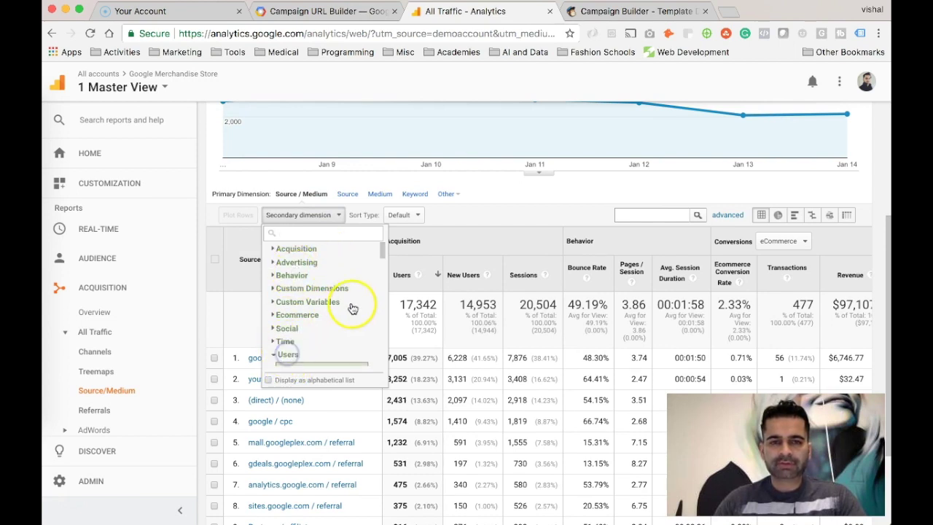
scroll(352, 310, "down", 3)
left_click(329, 300)
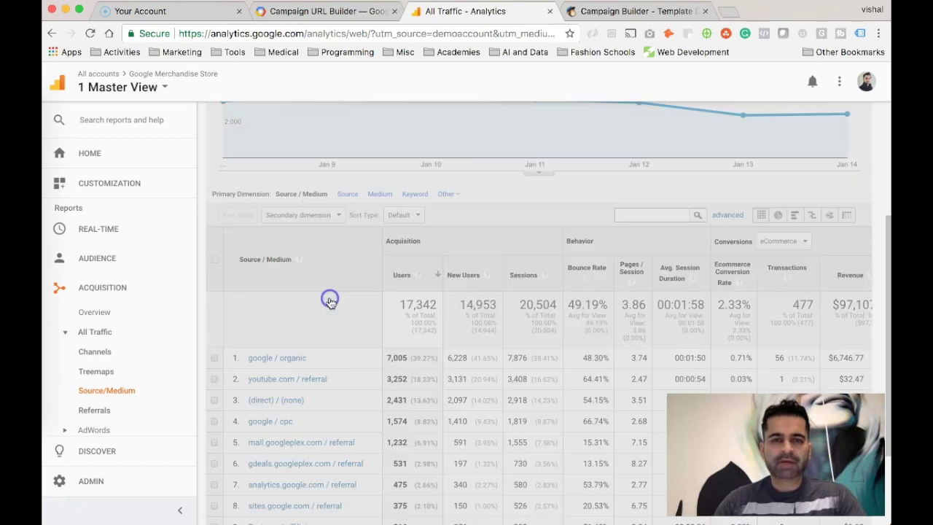
scroll(406, 302, "down", 2)
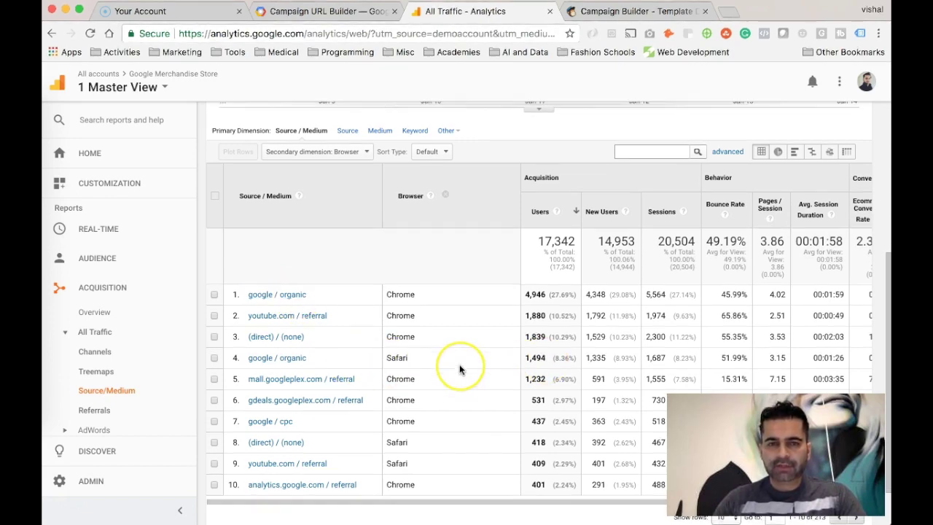
scroll(459, 369, "up", 1)
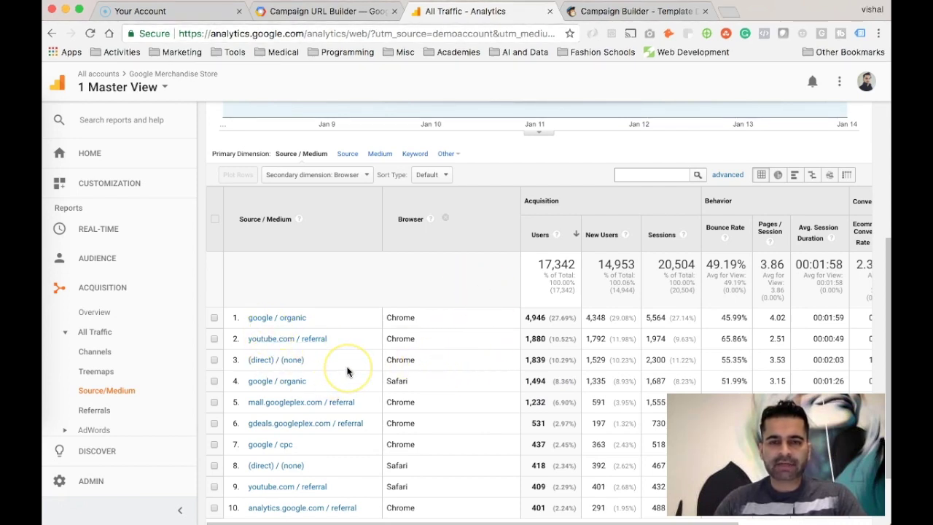
scroll(348, 369, "up", 2)
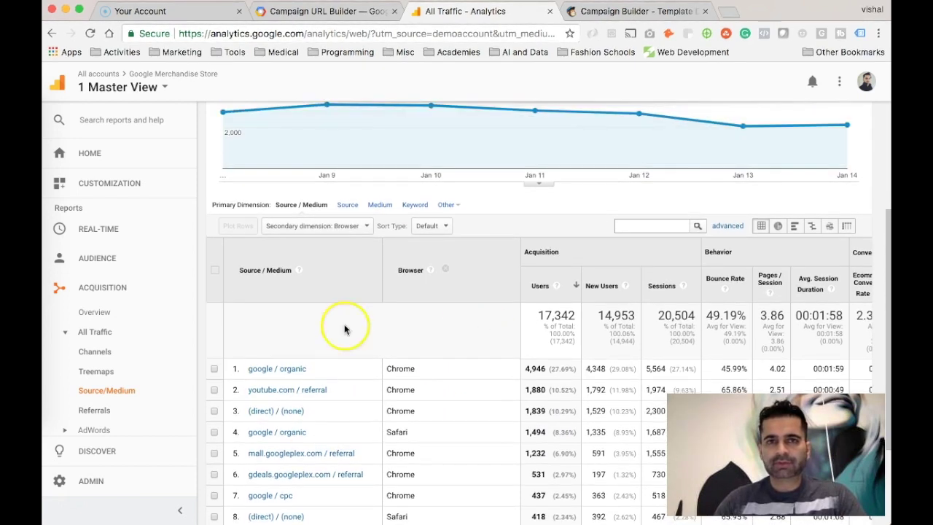
left_click(359, 16)
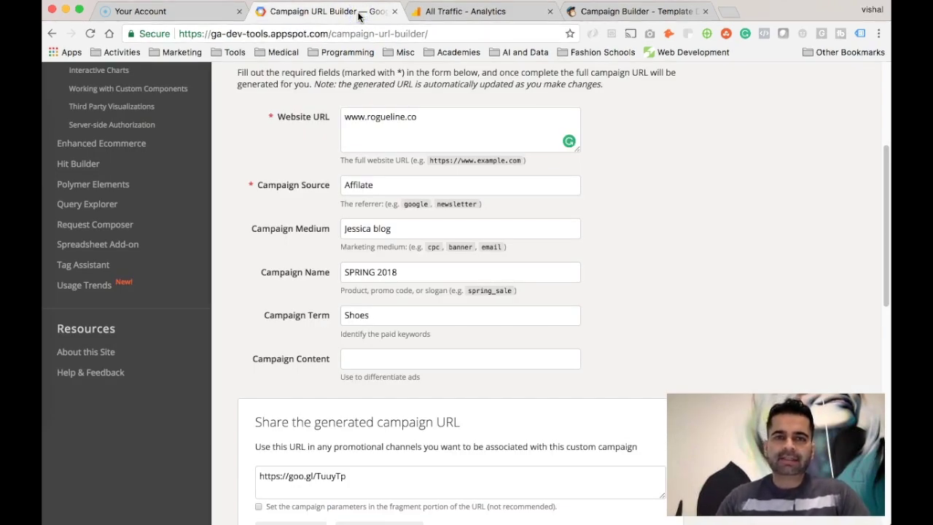
- Scroll to the top of the affiliate form: source Affilate, name SPRING 2018, term Shoes
scroll(251, 195, "up", 2)
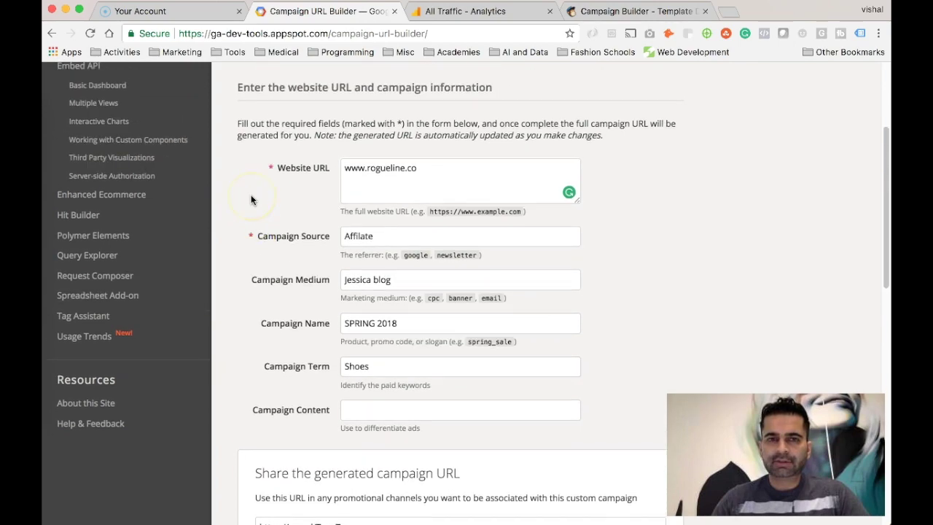
scroll(250, 197, "up", 2)
scroll(251, 196, "down", 2)
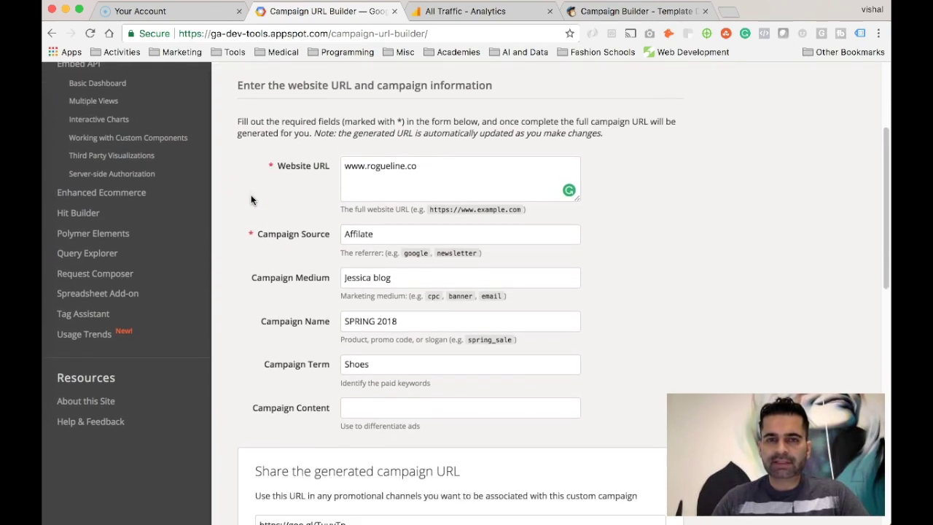